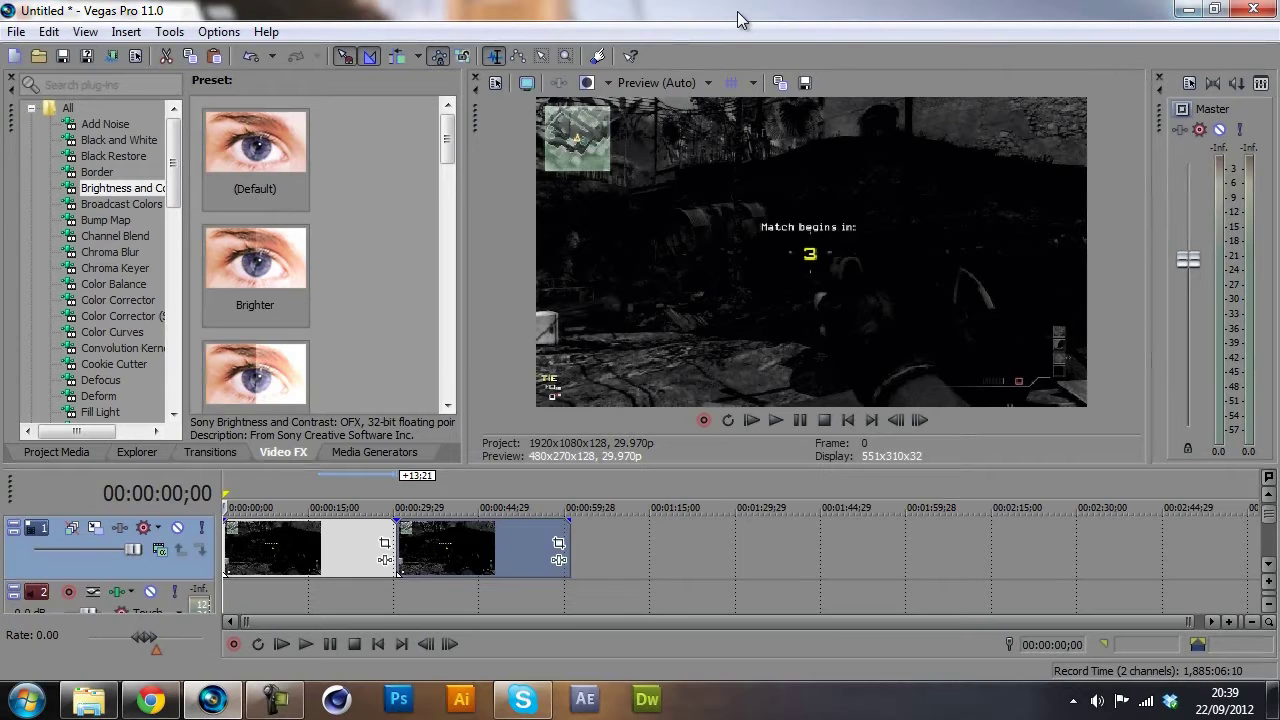
# - Play and scrub through both gameplay clips on the timeline to examine the footage before color correction
pyautogui.click(801, 420)
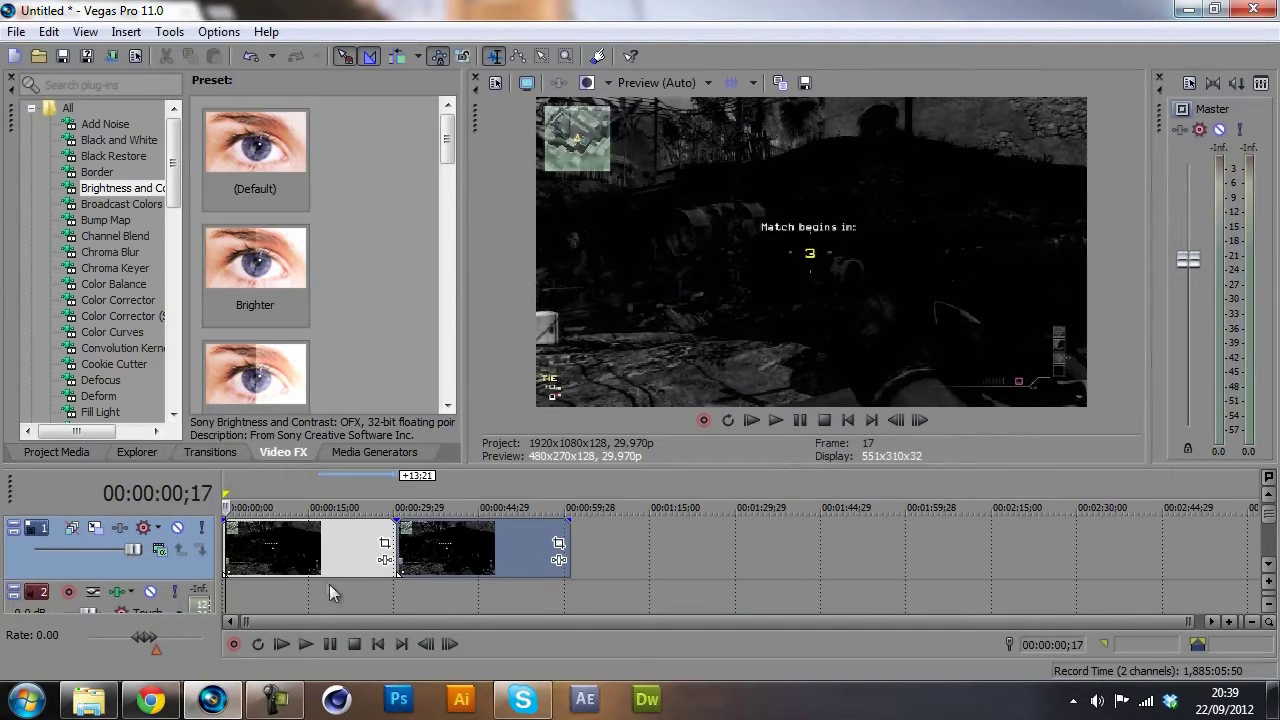
pyautogui.click(317, 560)
pyautogui.press('space')
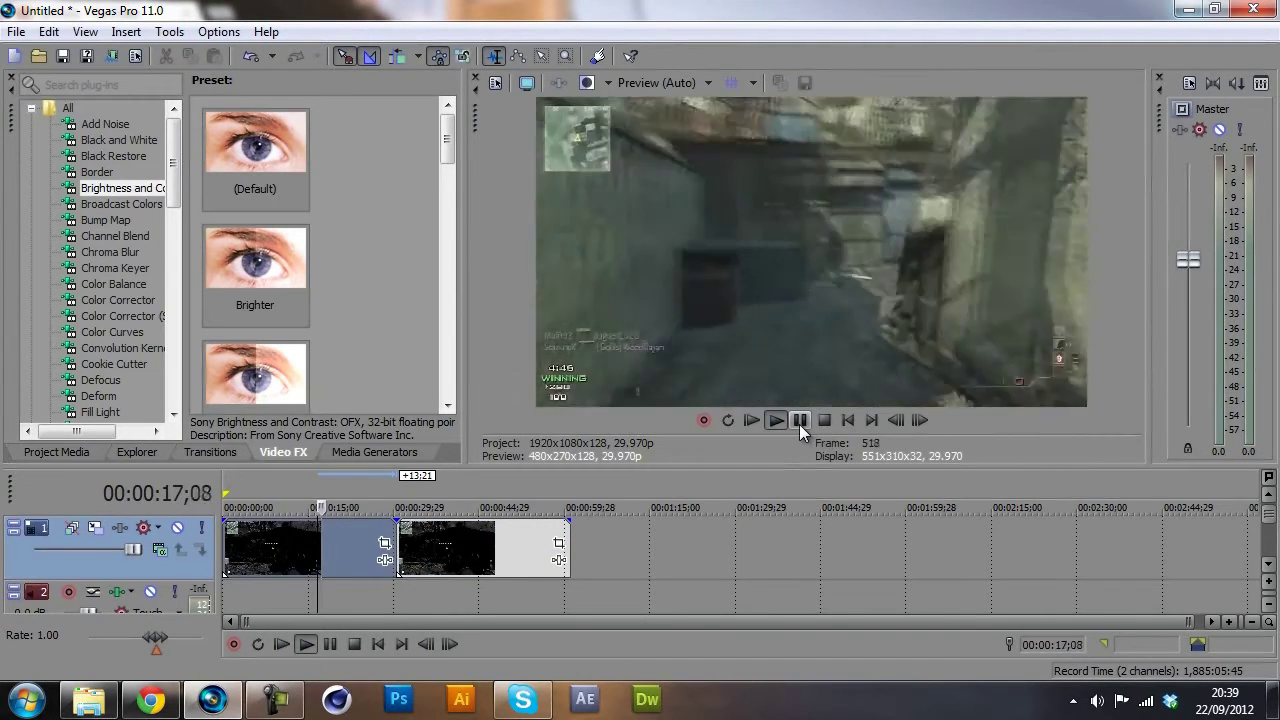
pyautogui.click(799, 421)
pyautogui.click(360, 542)
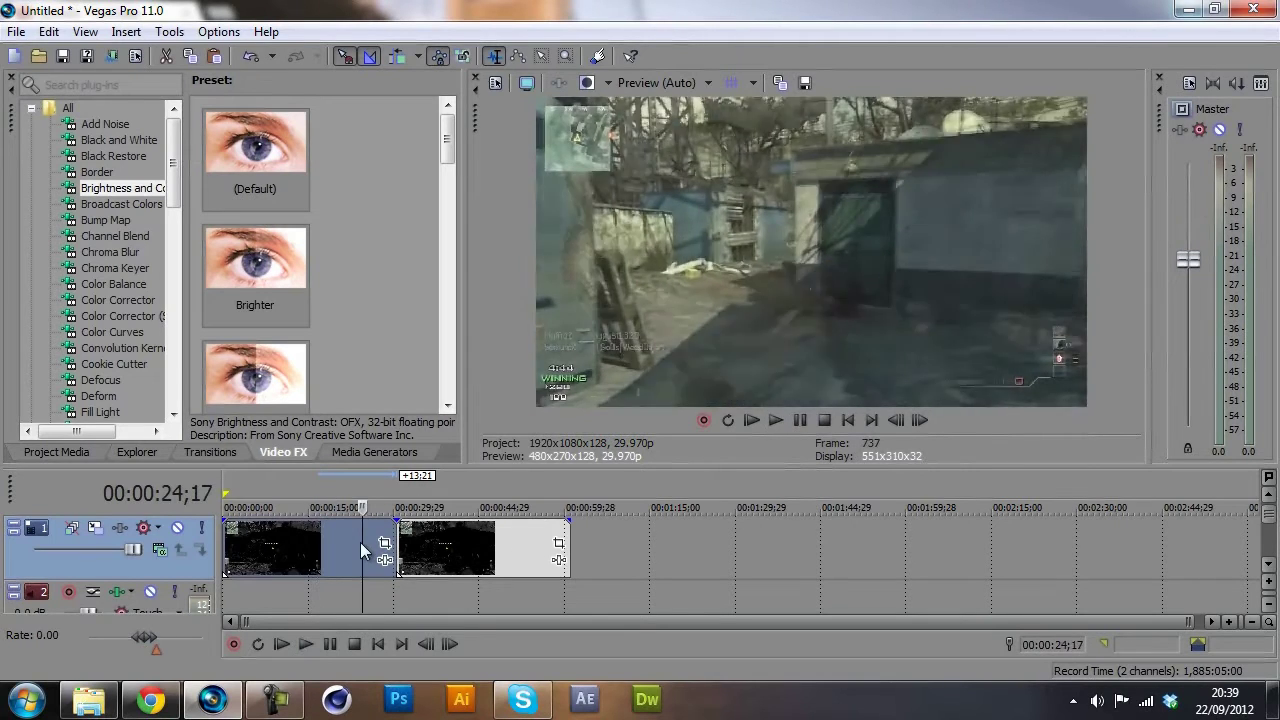
pyautogui.click(481, 557)
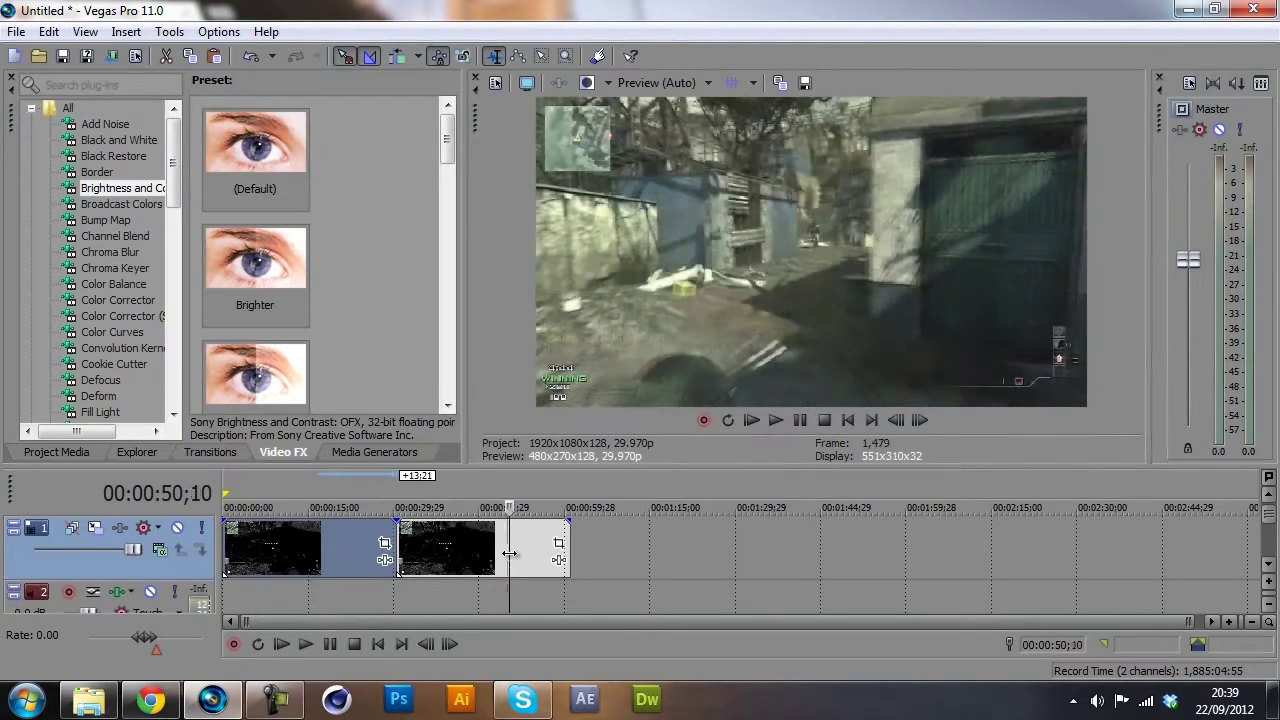
pyautogui.click(522, 559)
pyautogui.click(424, 550)
pyautogui.click(332, 550)
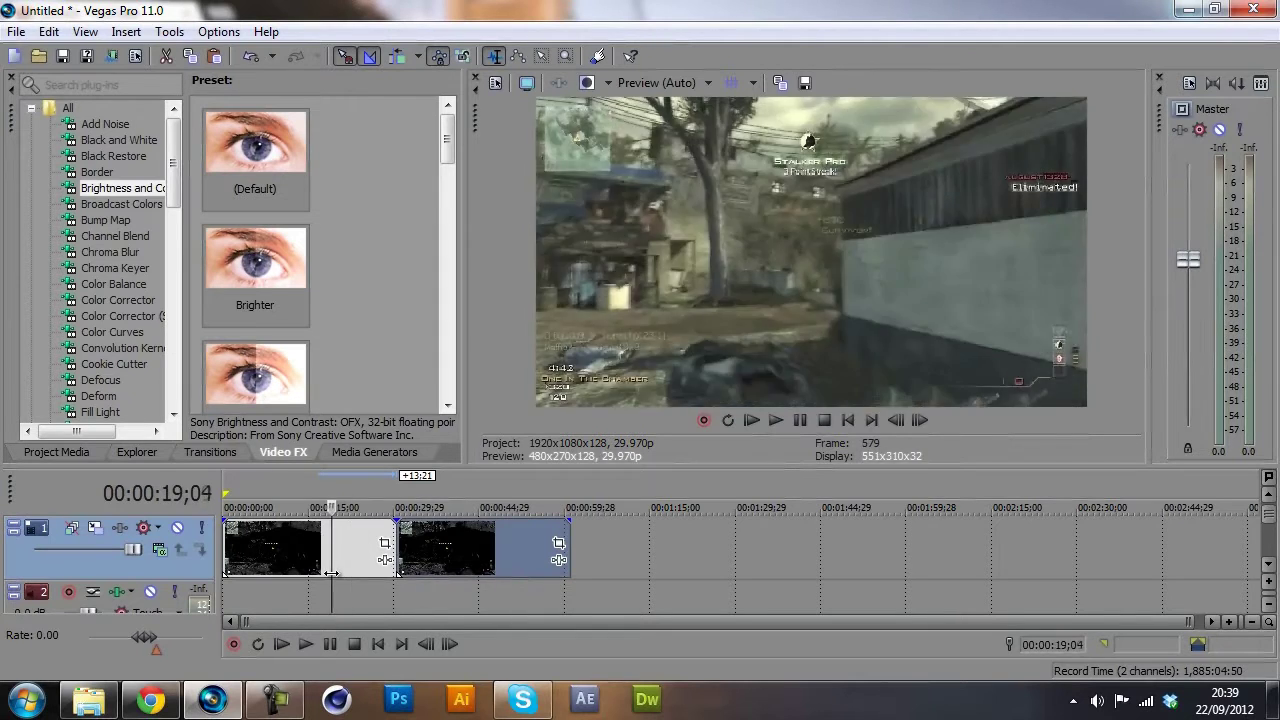
pyautogui.click(501, 550)
# - Apply the default Brightness and Contrast effect to the second clip and adjust its contrast
pyautogui.moveTo(176, 195)
pyautogui.mouseDown()
pyautogui.moveTo(176, 213)
pyautogui.moveTo(178, 195)
pyautogui.mouseUp()
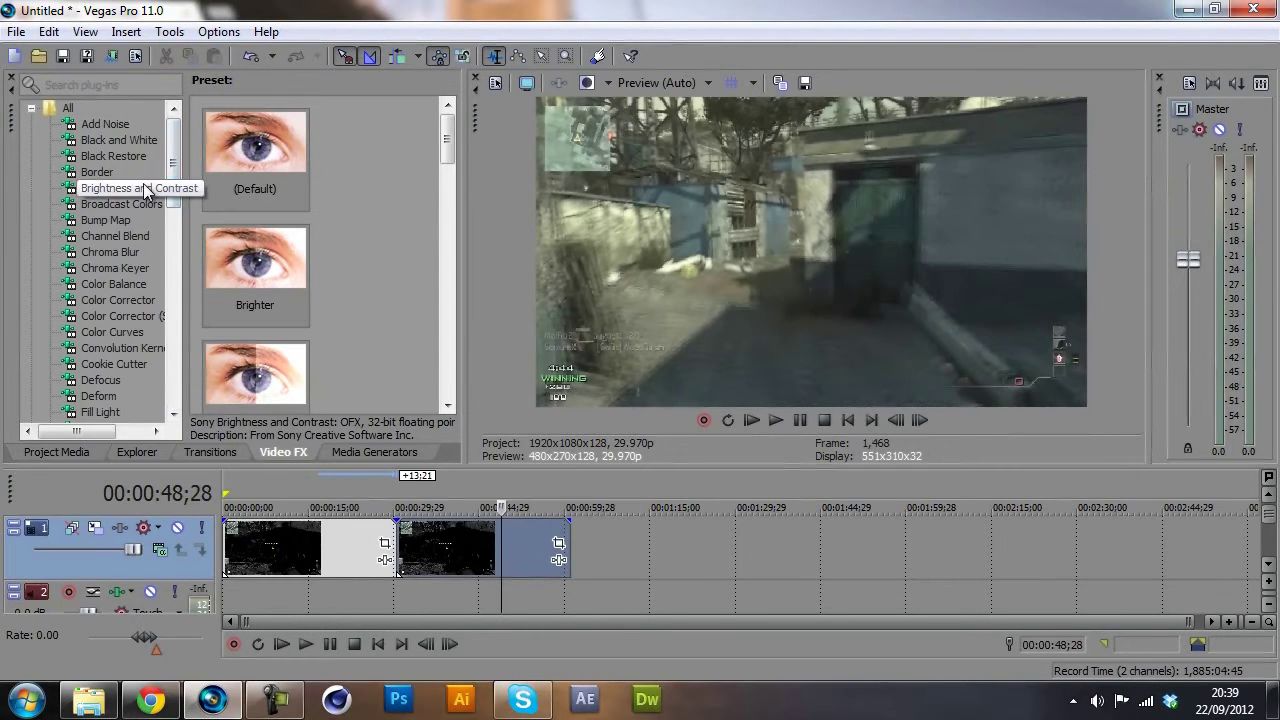
pyautogui.click(216, 151)
pyautogui.moveTo(216, 151); pyautogui.dragTo(463, 553)
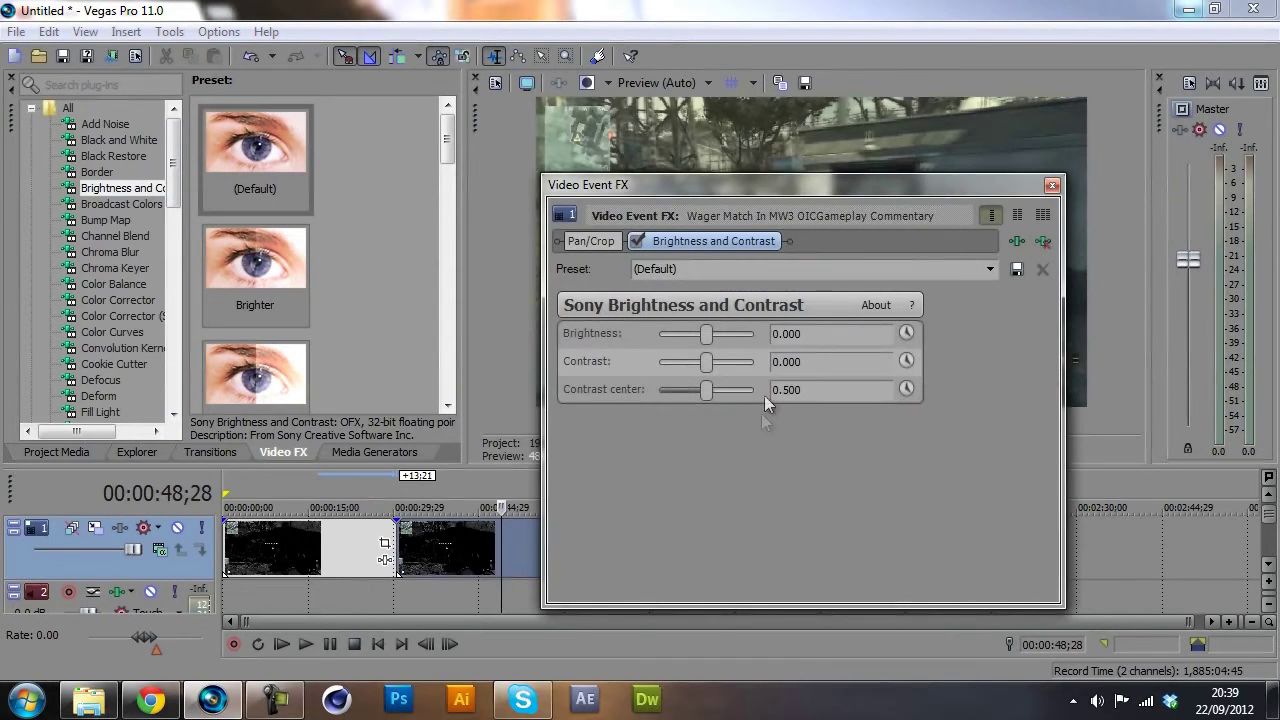
pyautogui.moveTo(761, 186); pyautogui.dragTo(725, 180)
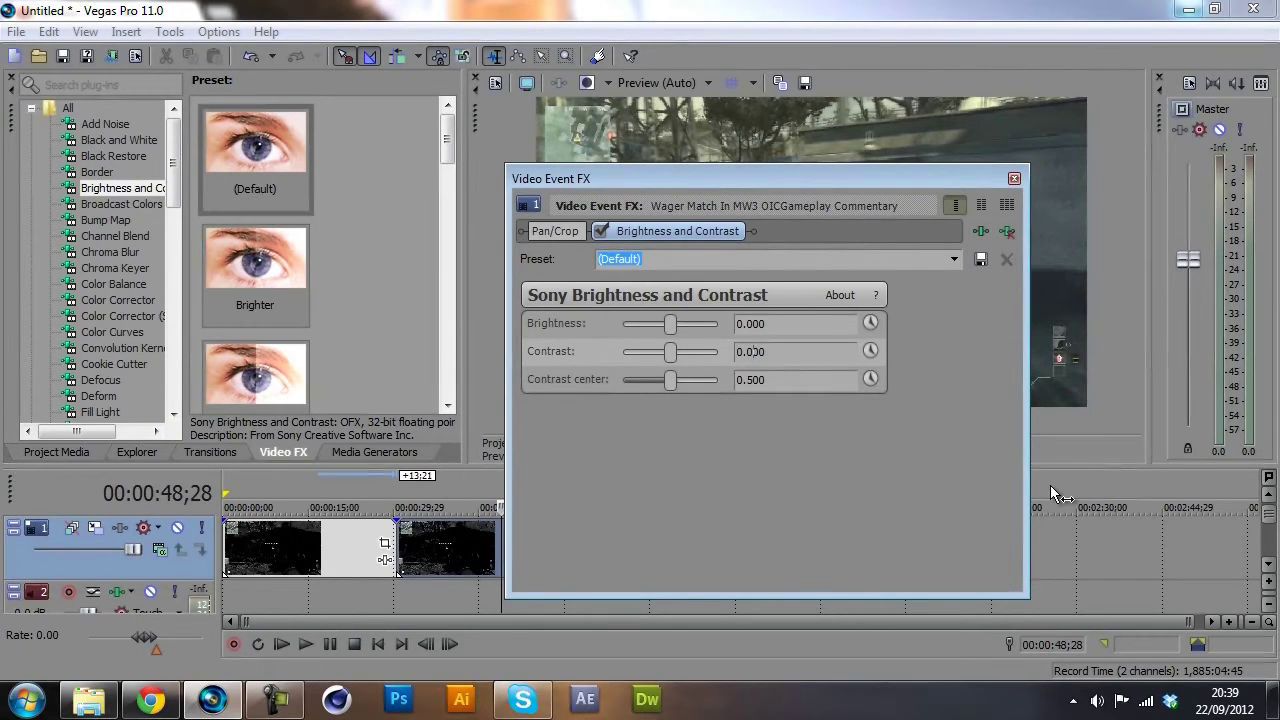
pyautogui.press('BackSpace')
pyautogui.click(1014, 180)
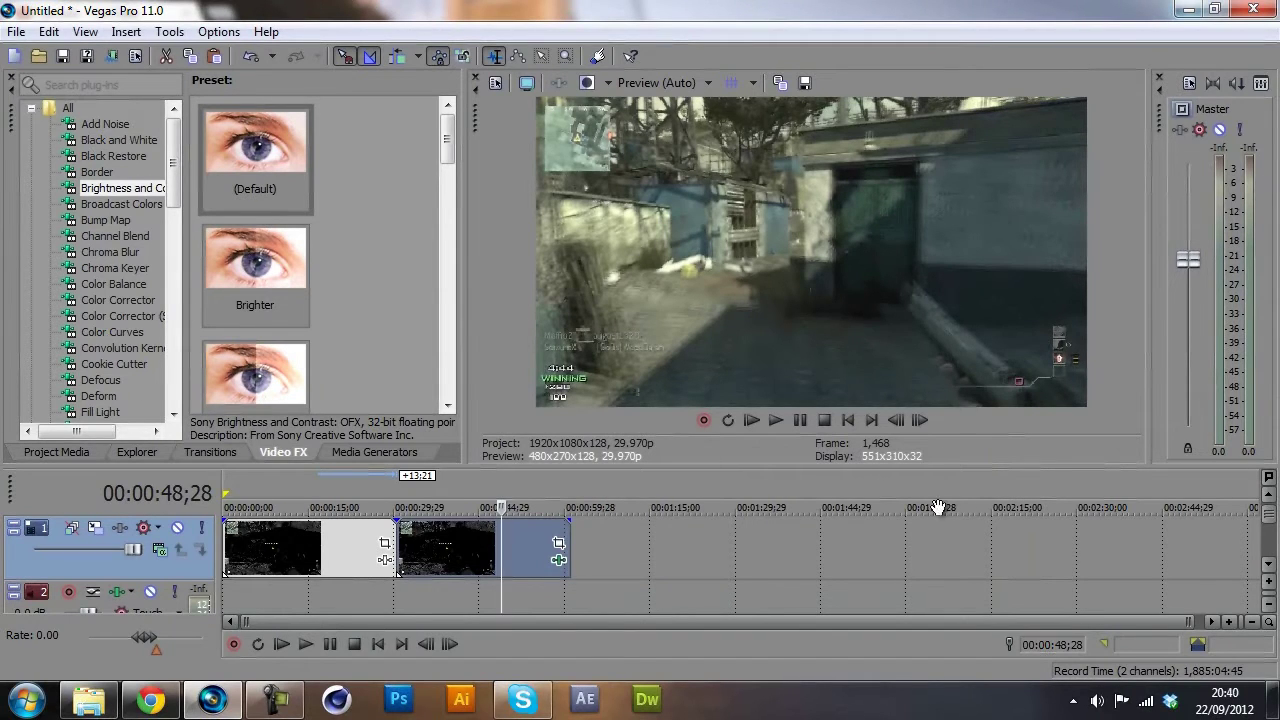
# - Add the default HSL Adjust effect to the second clip and set its saturation to 1.100
pyautogui.scroll(-1, 172, 190)
pyautogui.moveTo(172, 200); pyautogui.dragTo(172, 240)
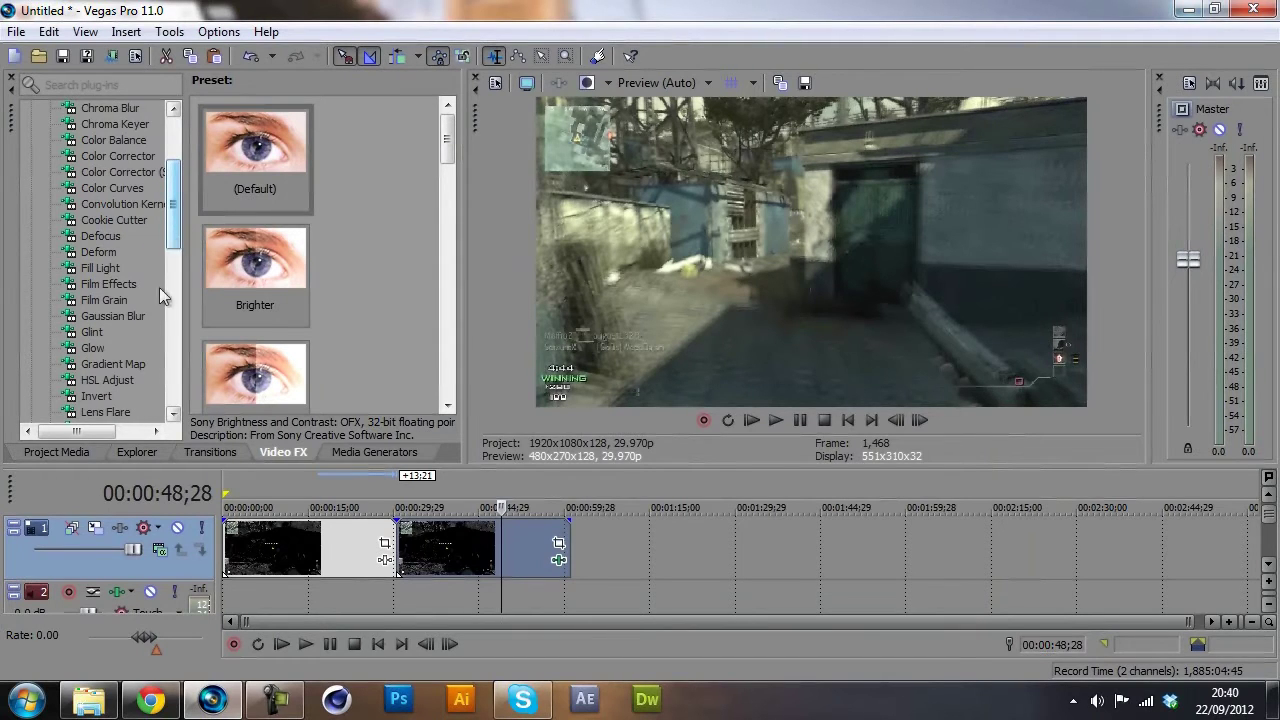
pyautogui.click(122, 380)
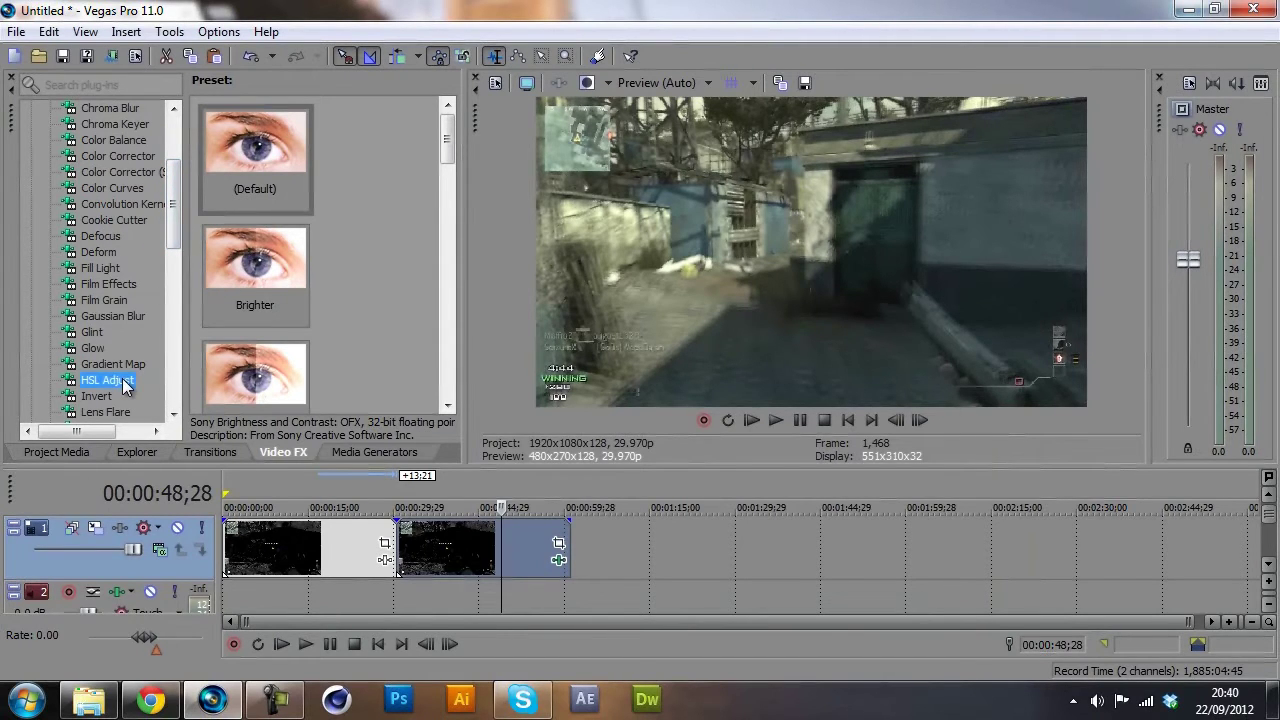
pyautogui.moveTo(125, 387); pyautogui.dragTo(128, 380)
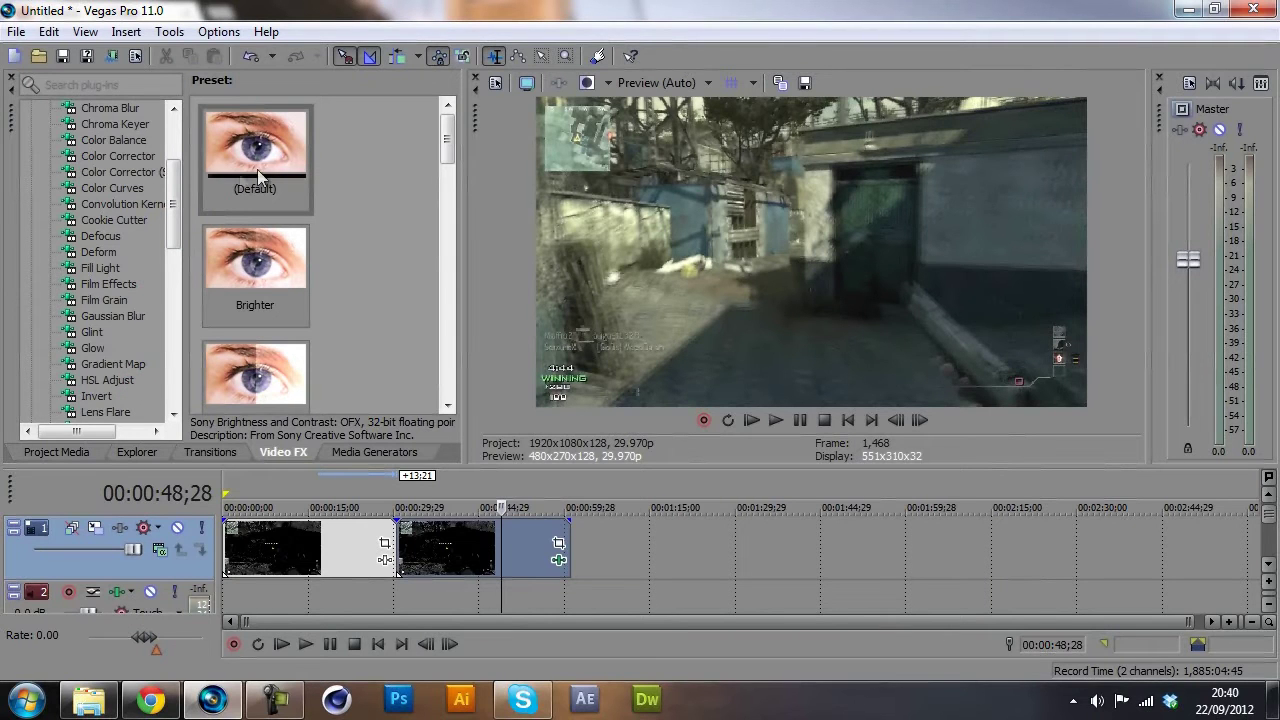
pyautogui.click(107, 380)
pyautogui.moveTo(255, 155); pyautogui.dragTo(469, 547)
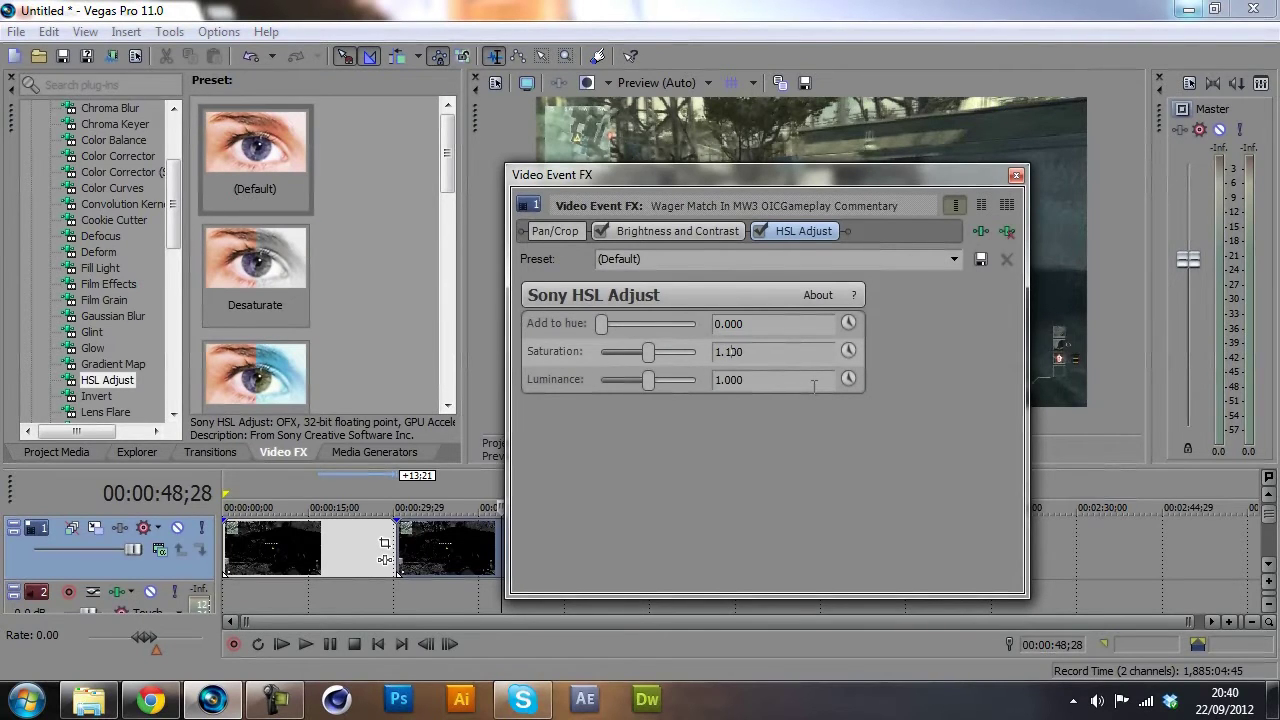
pyautogui.click(1015, 176)
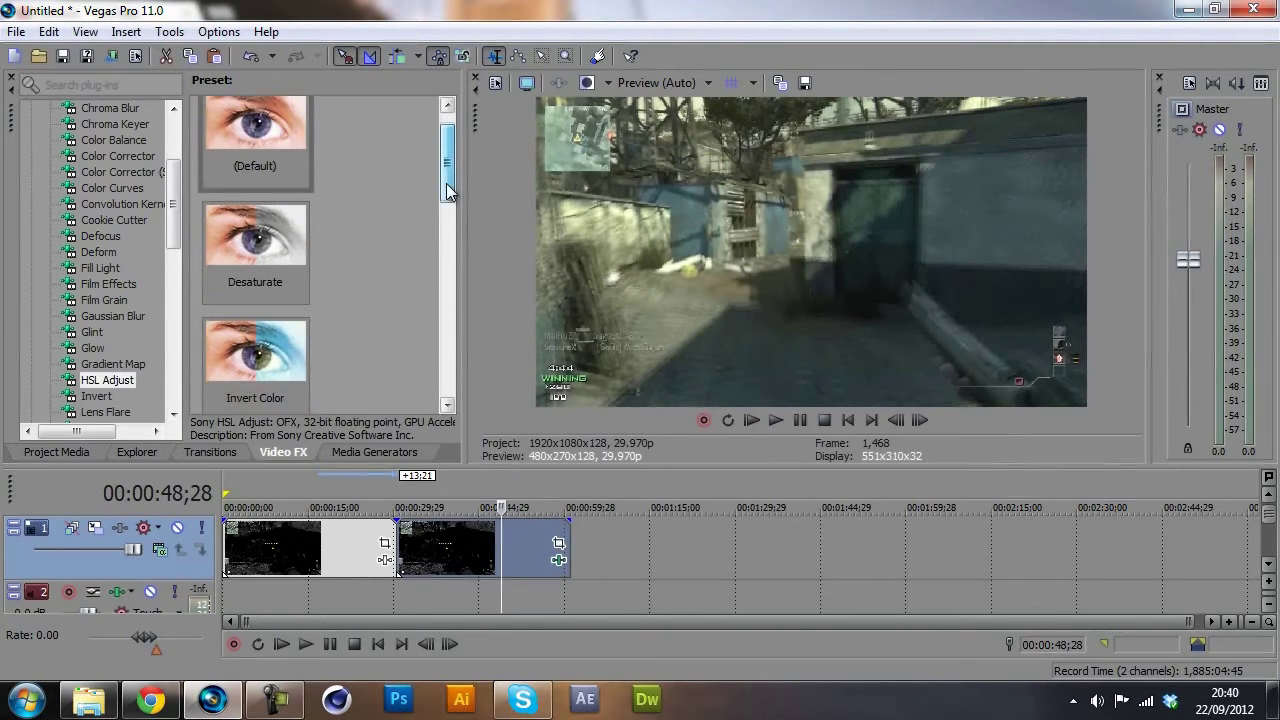
# - Add the Sharpen effect with its default preset to the second clip
pyautogui.moveTo(167, 232); pyautogui.dragTo(160, 325)
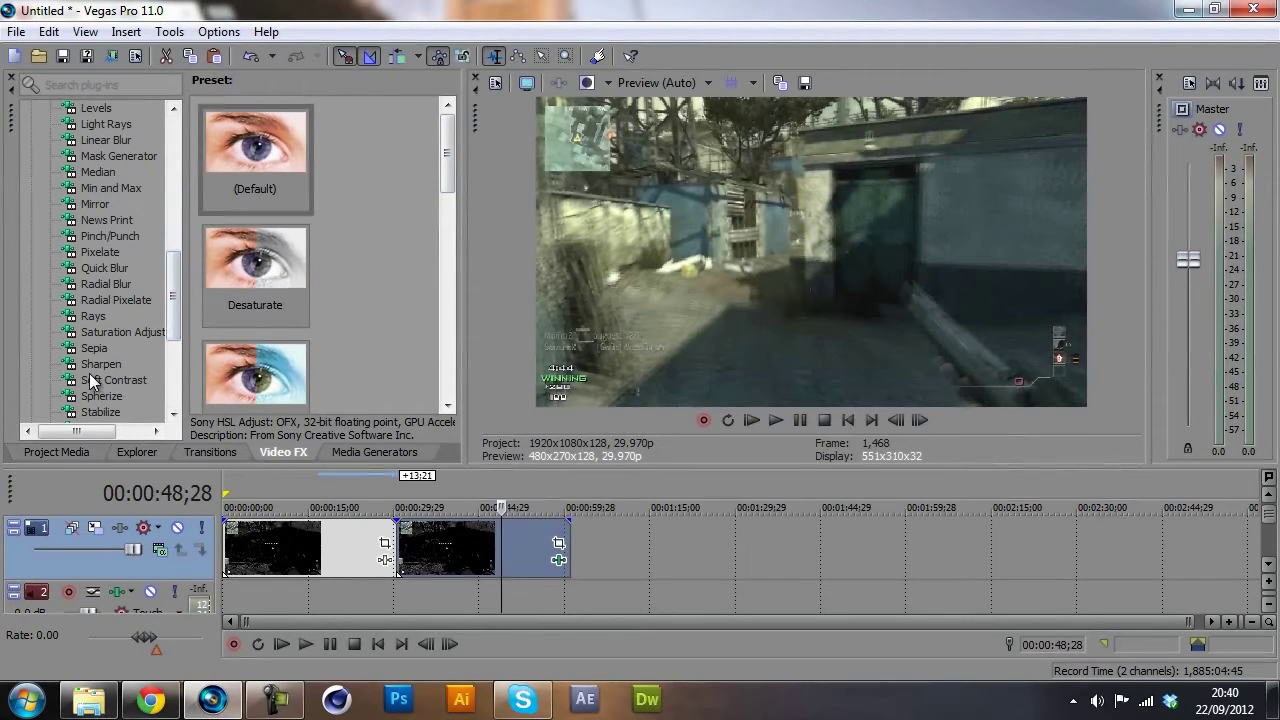
pyautogui.click(100, 364)
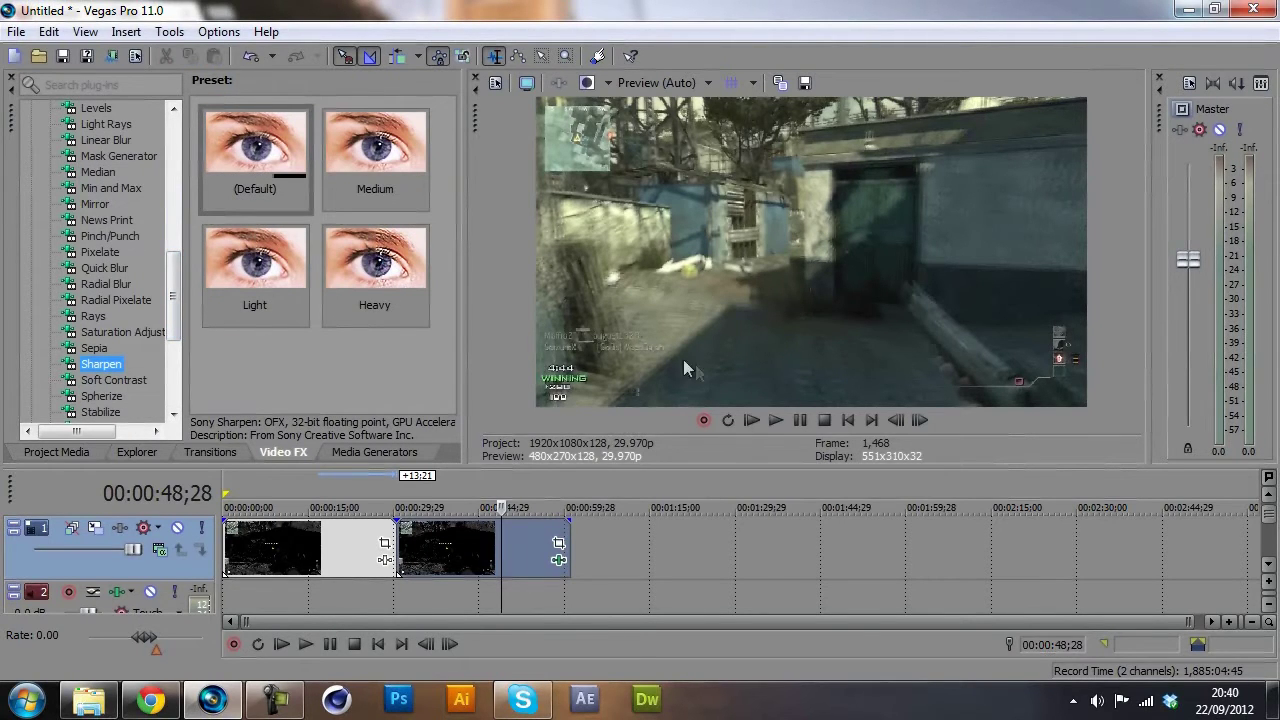
pyautogui.moveTo(105, 365); pyautogui.dragTo(431, 540)
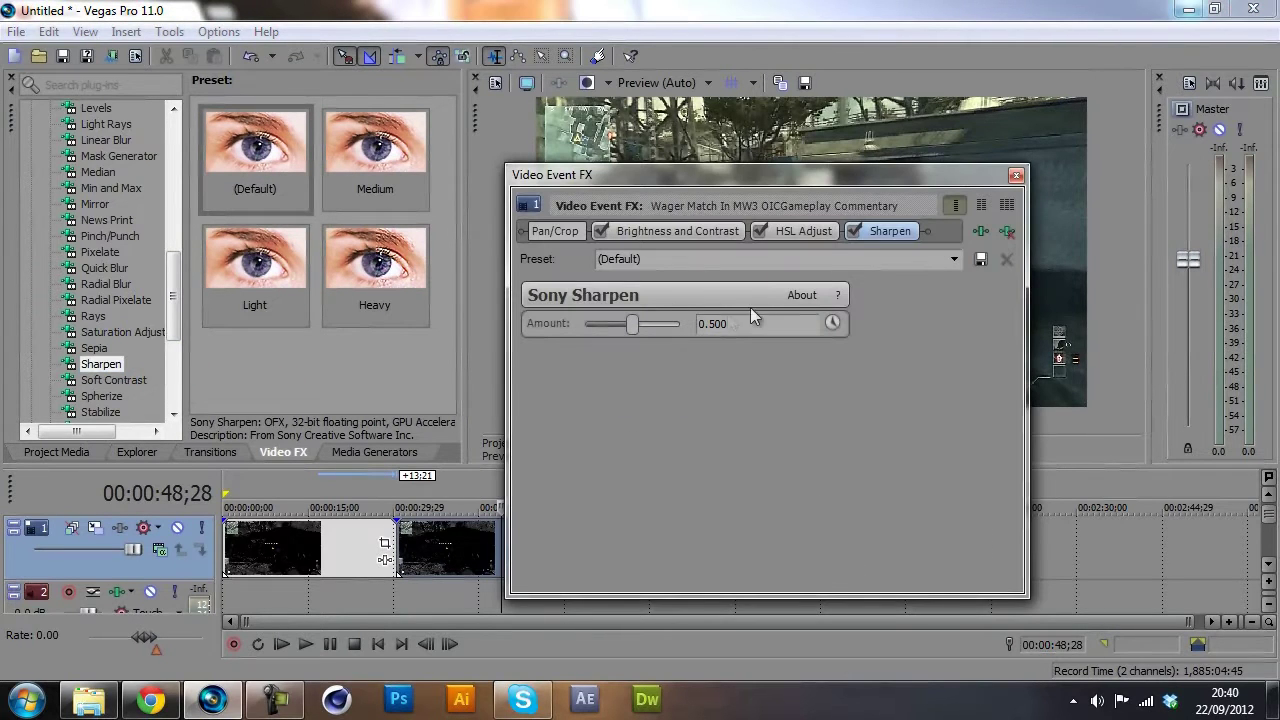
pyautogui.click(1016, 176)
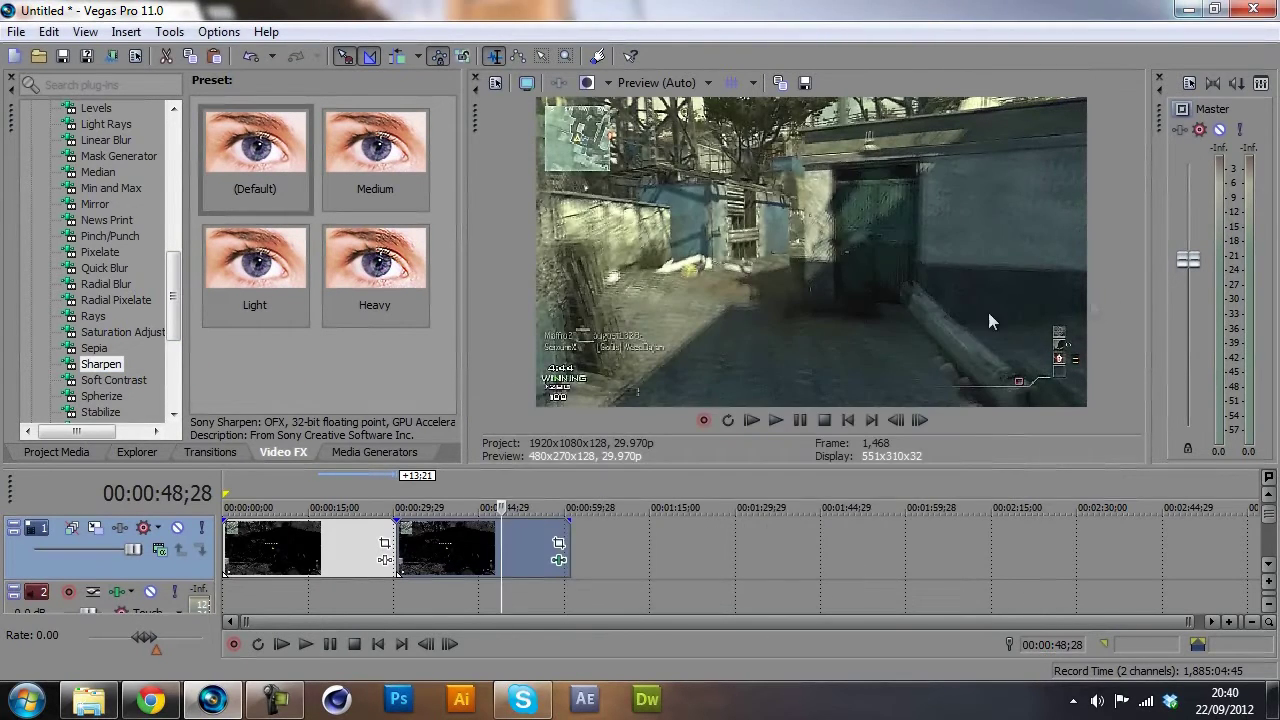
# - Disable resampling for the second clip
pyautogui.rightClick(530, 538)
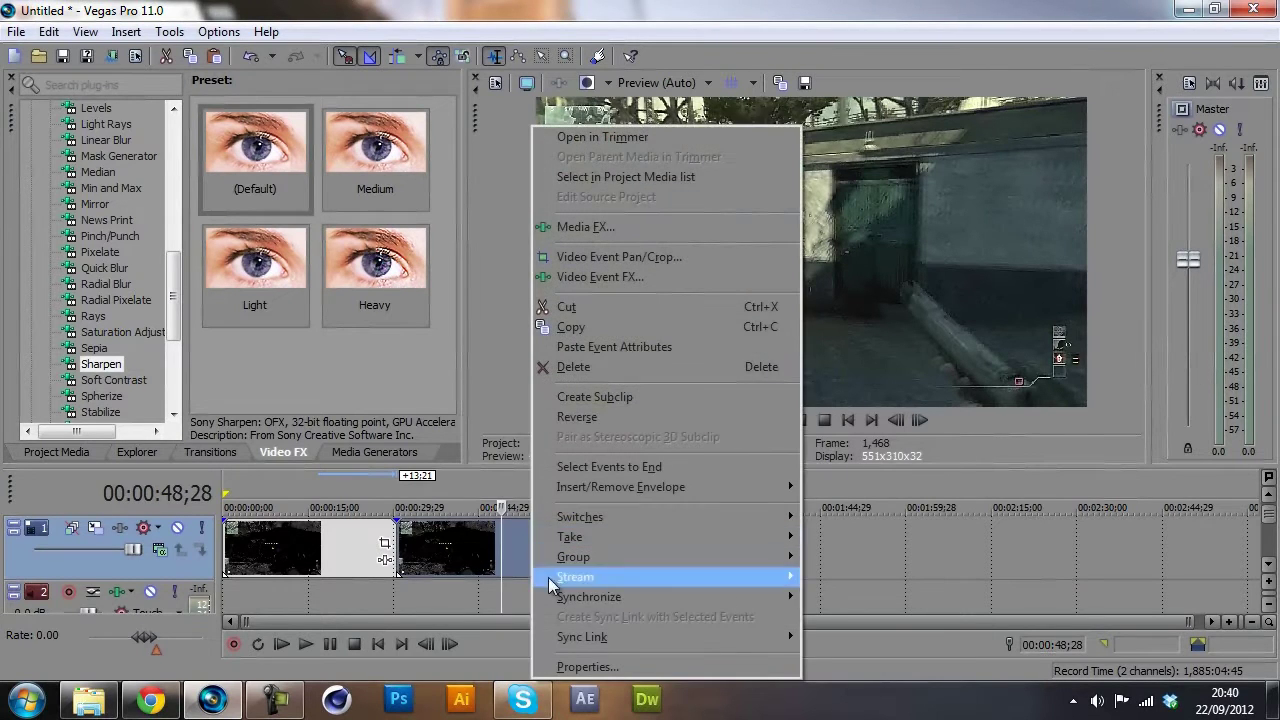
pyautogui.moveTo(572, 522)
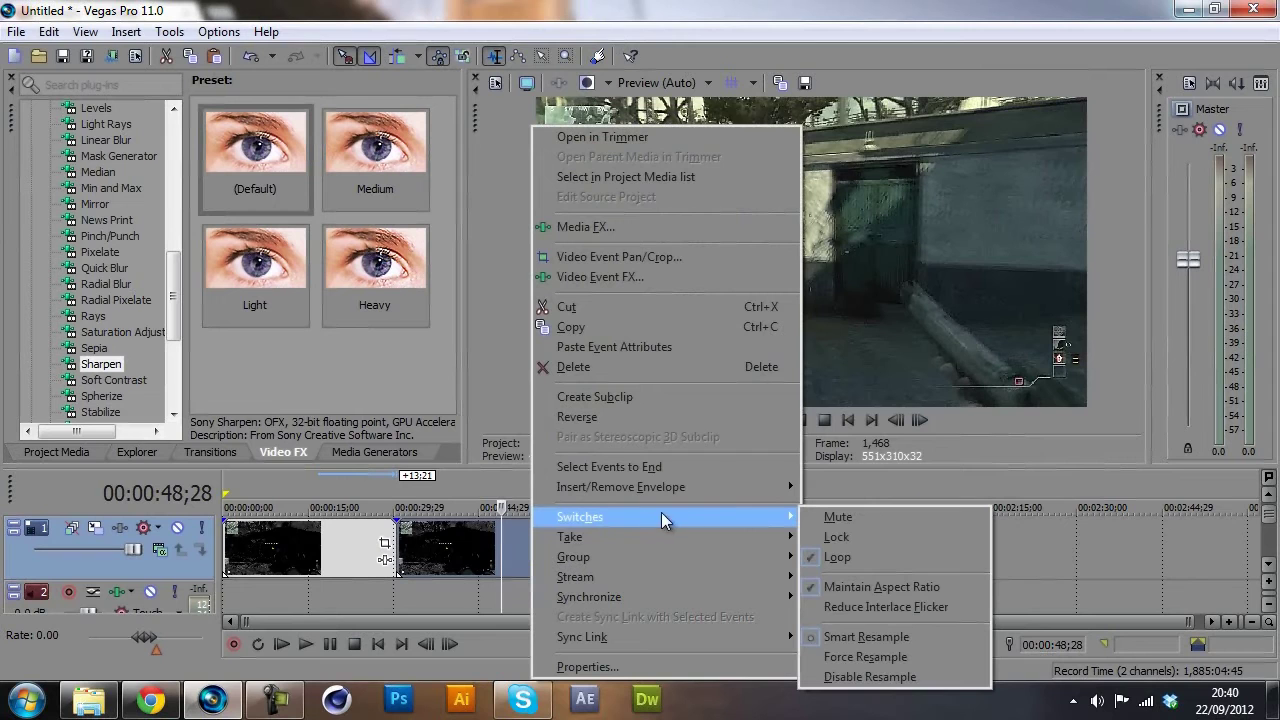
pyautogui.click(862, 679)
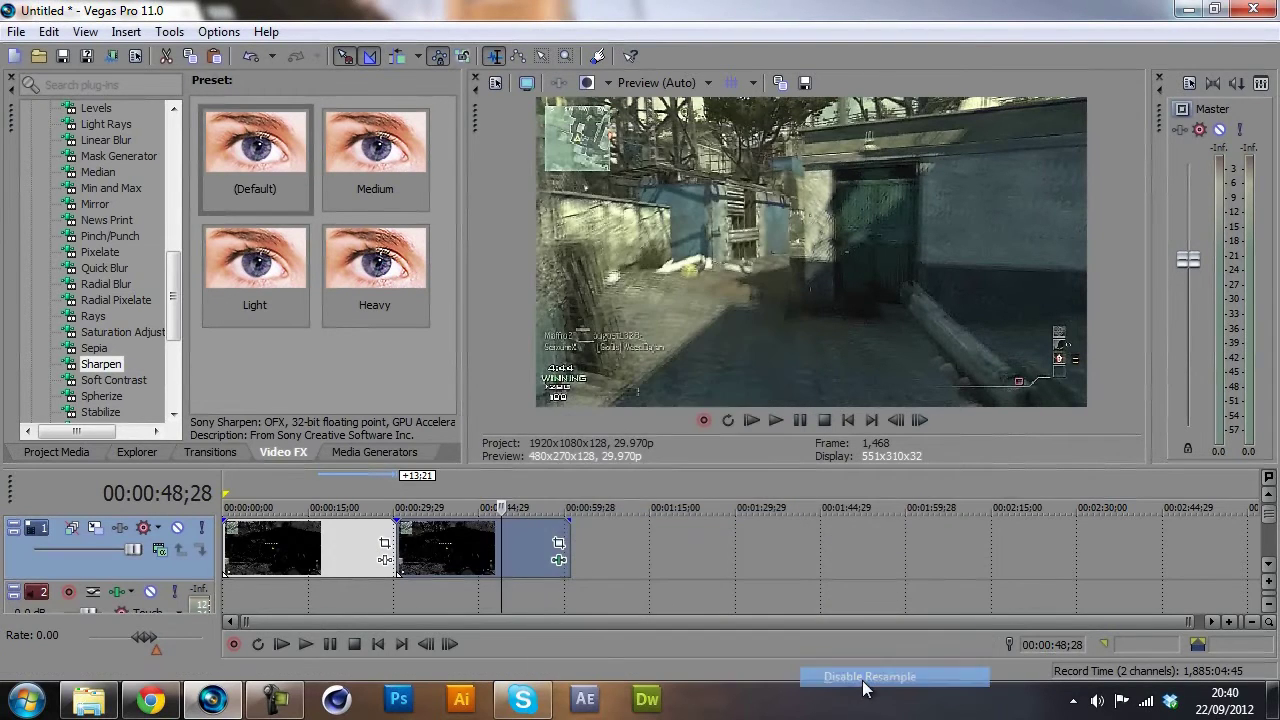
# - Scrub between the first and second clips to compare the original footage with the color-corrected version
pyautogui.click(480, 572)
pyautogui.moveTo(480, 572); pyautogui.dragTo(340, 584)
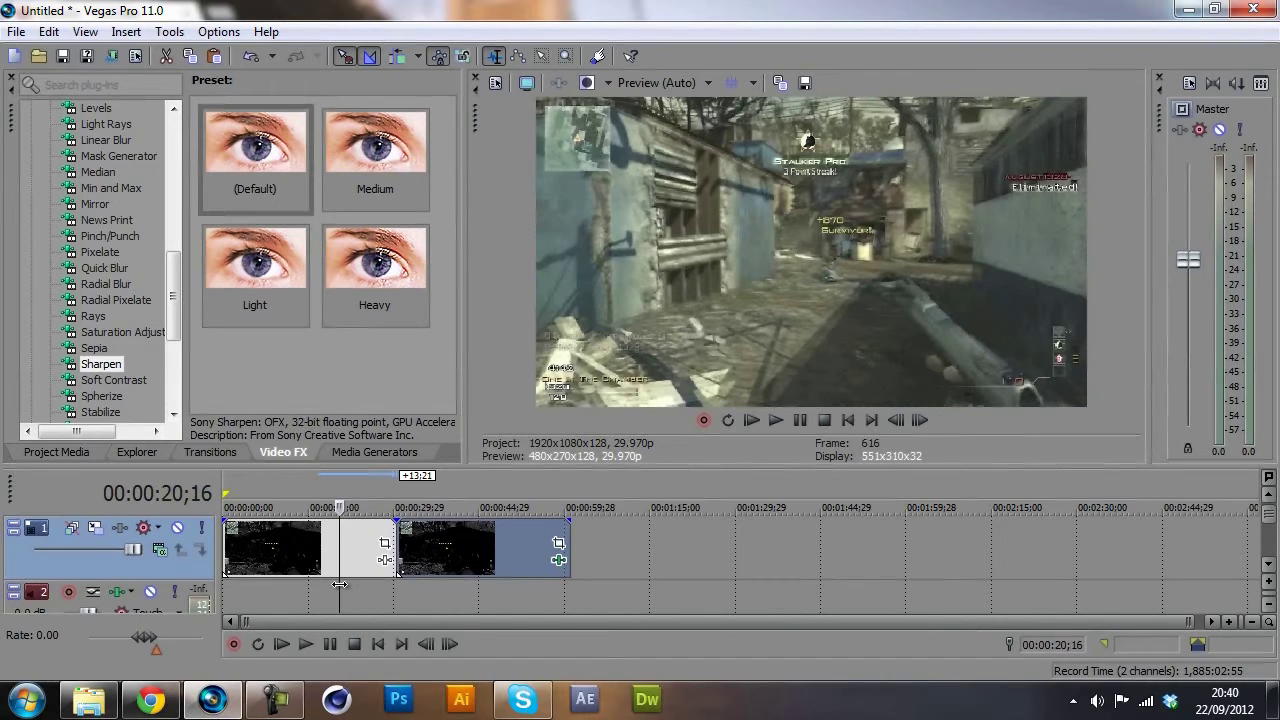
pyautogui.moveTo(340, 584); pyautogui.dragTo(439, 565)
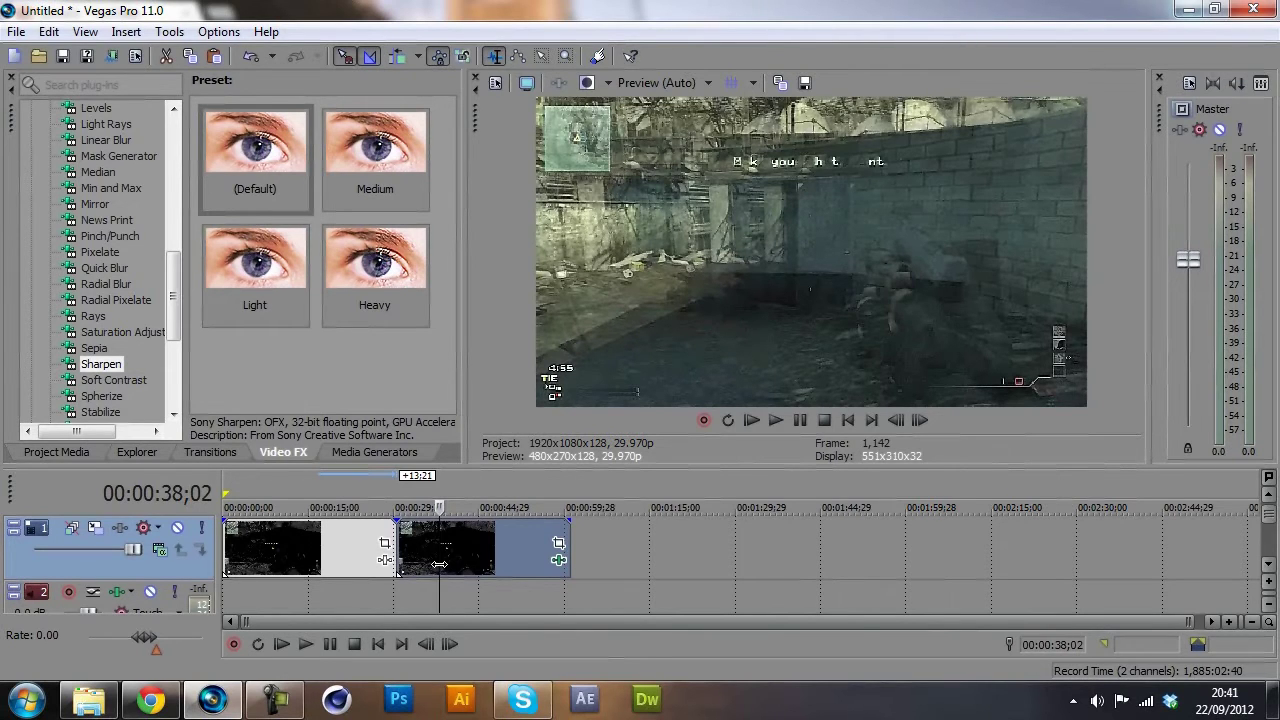
pyautogui.moveTo(439, 565); pyautogui.dragTo(480, 566)
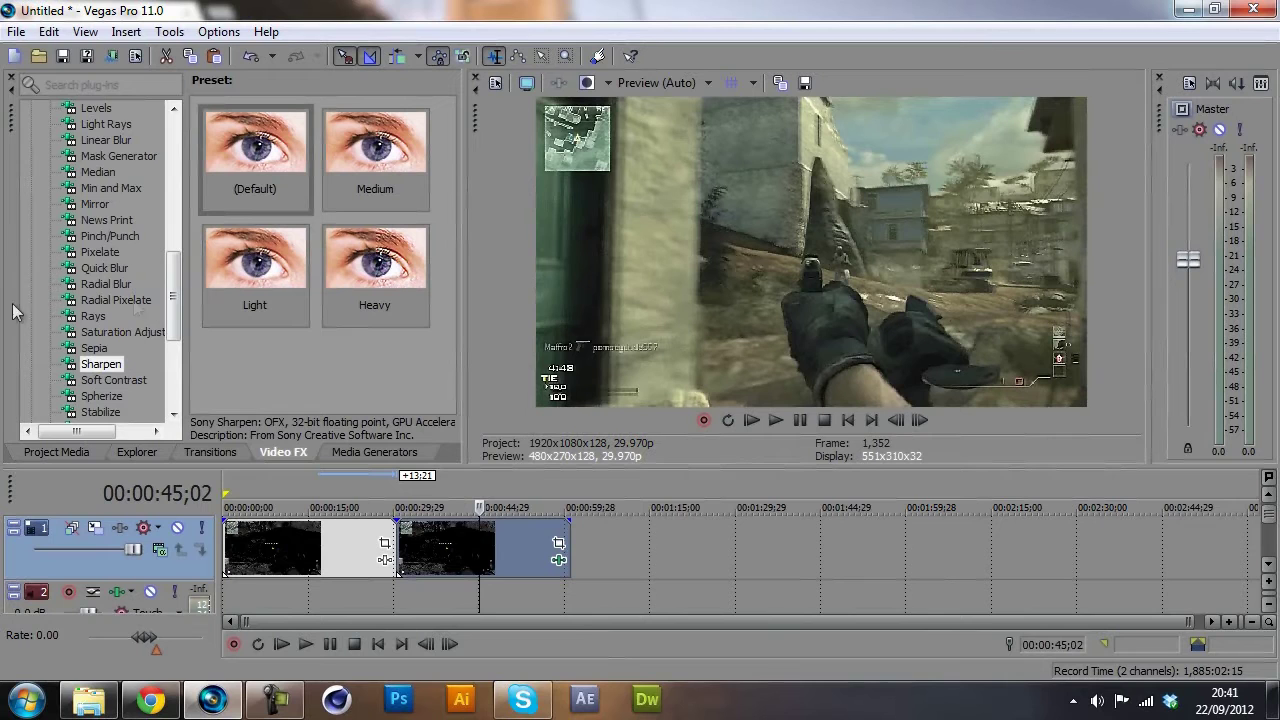
pyautogui.moveTo(171, 318)
pyautogui.mouseDown()
pyautogui.moveTo(171, 405)
pyautogui.moveTo(171, 336)
pyautogui.mouseUp()
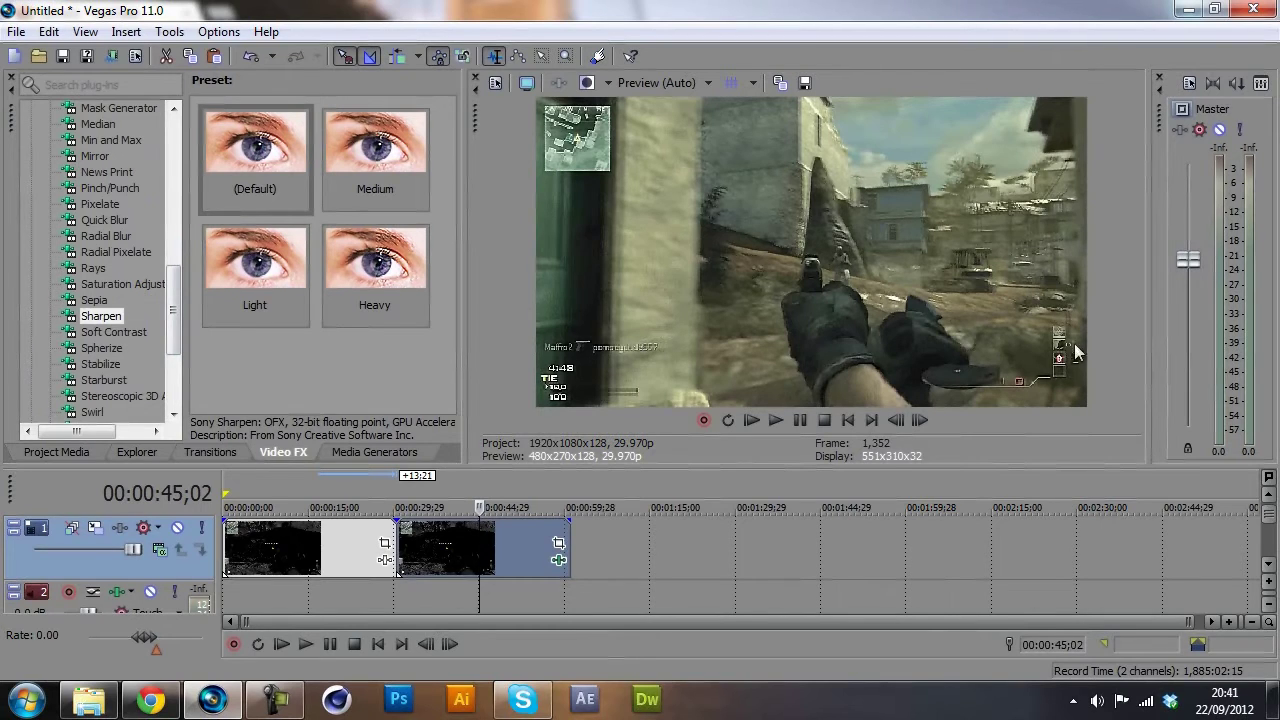
# - Crop the second clip slightly around its center in Event Pan/Crop, to about 1,264 by 711
pyautogui.click(559, 545)
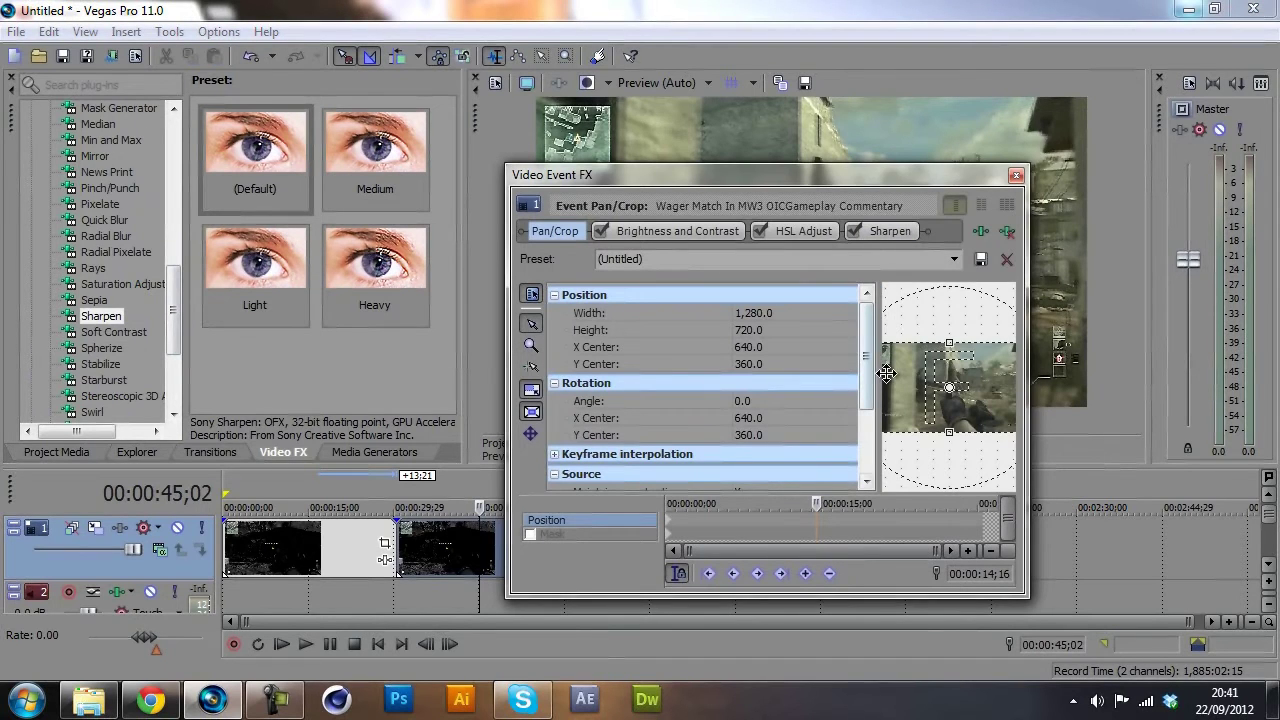
pyautogui.moveTo(882, 373); pyautogui.dragTo(763, 366)
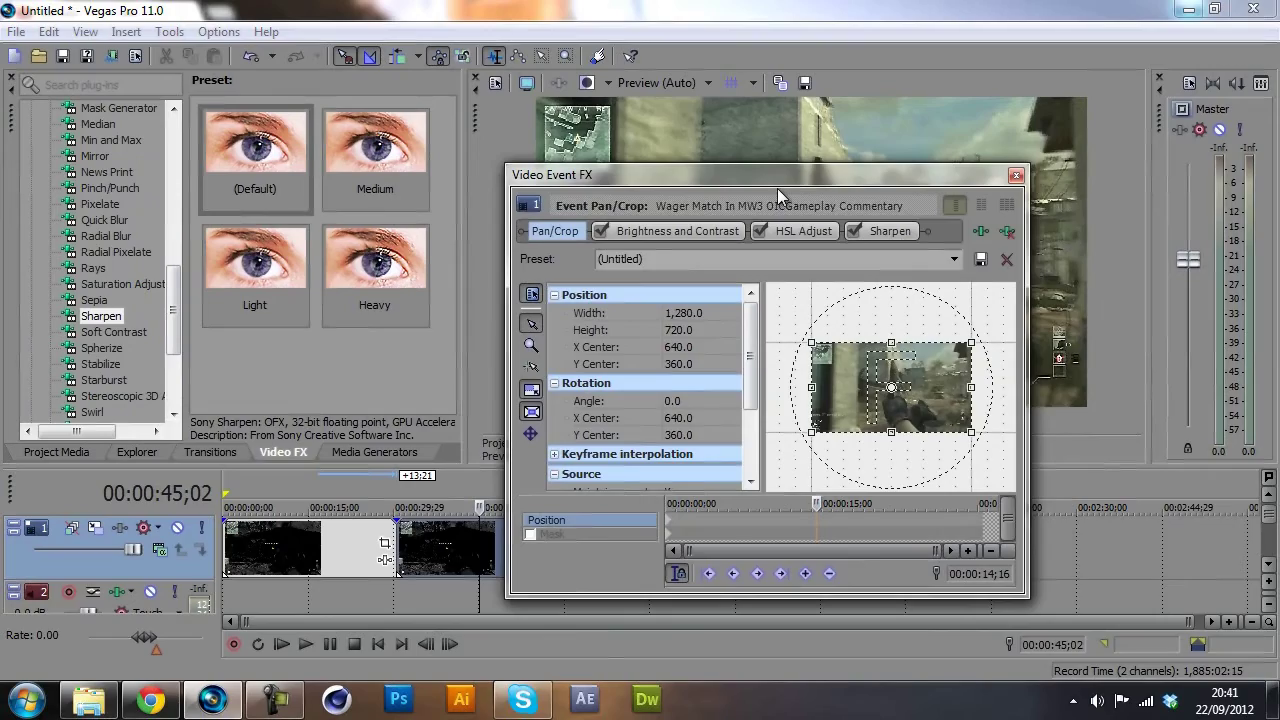
pyautogui.moveTo(781, 171); pyautogui.dragTo(302, 171)
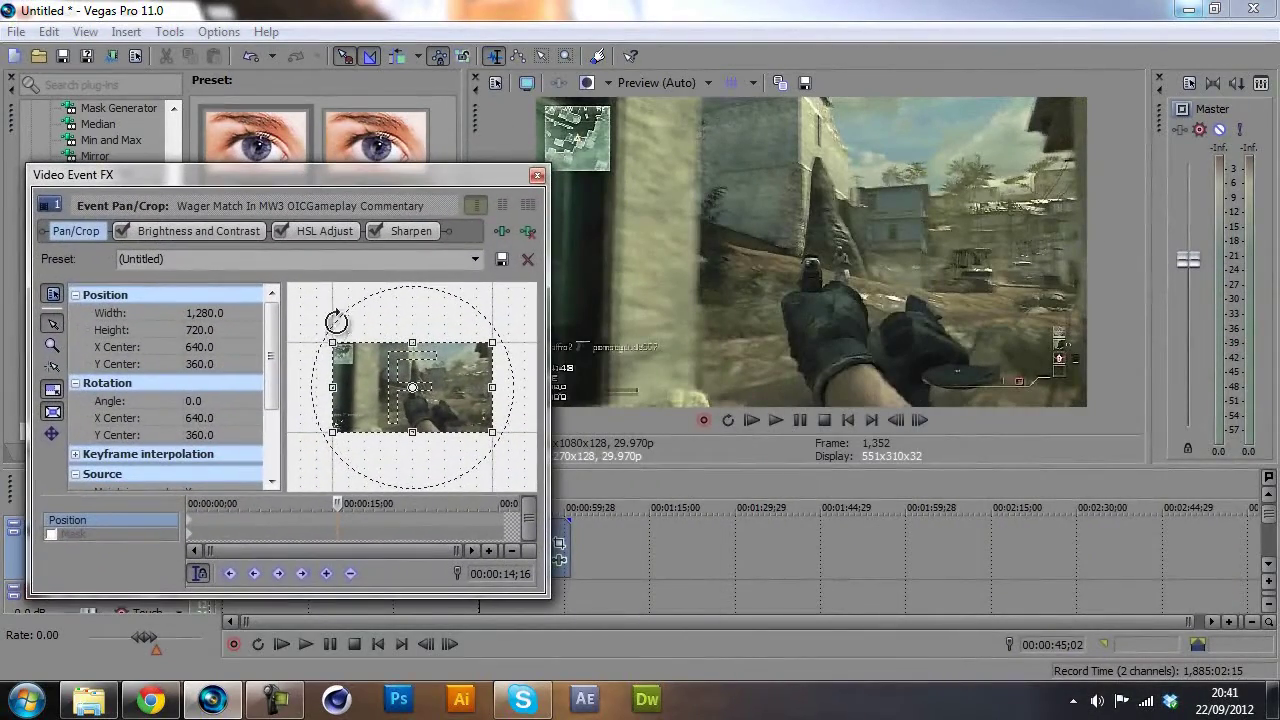
pyautogui.moveTo(335, 344); pyautogui.dragTo(338, 346)
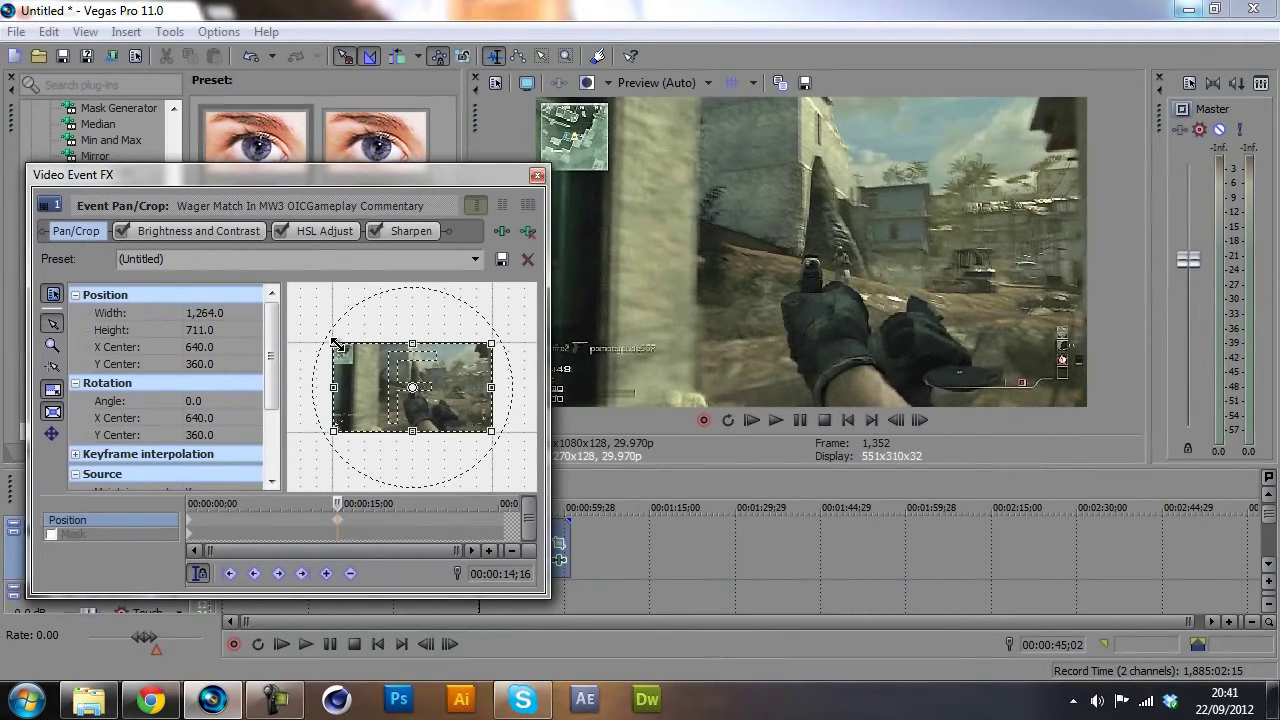
pyautogui.click(537, 175)
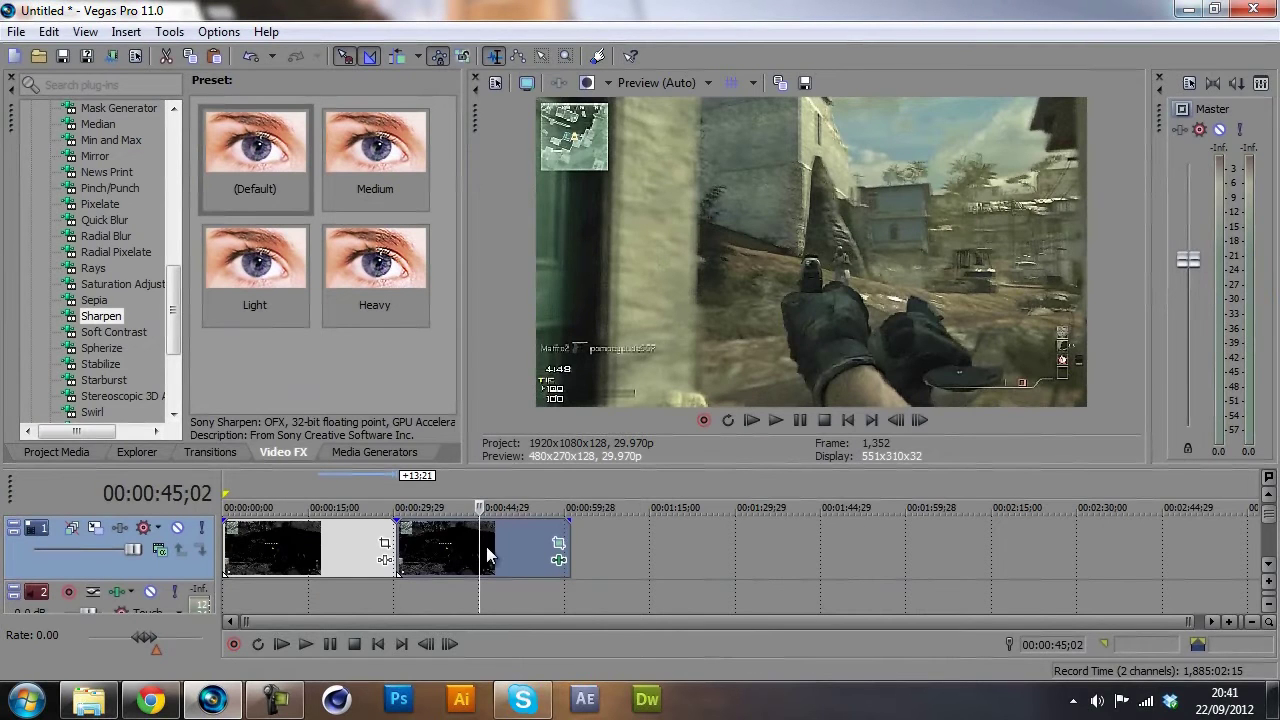
# - Compare matching moments of the unedited first clip and the cropped, corrected second clip in the preview
pyautogui.click(335, 550)
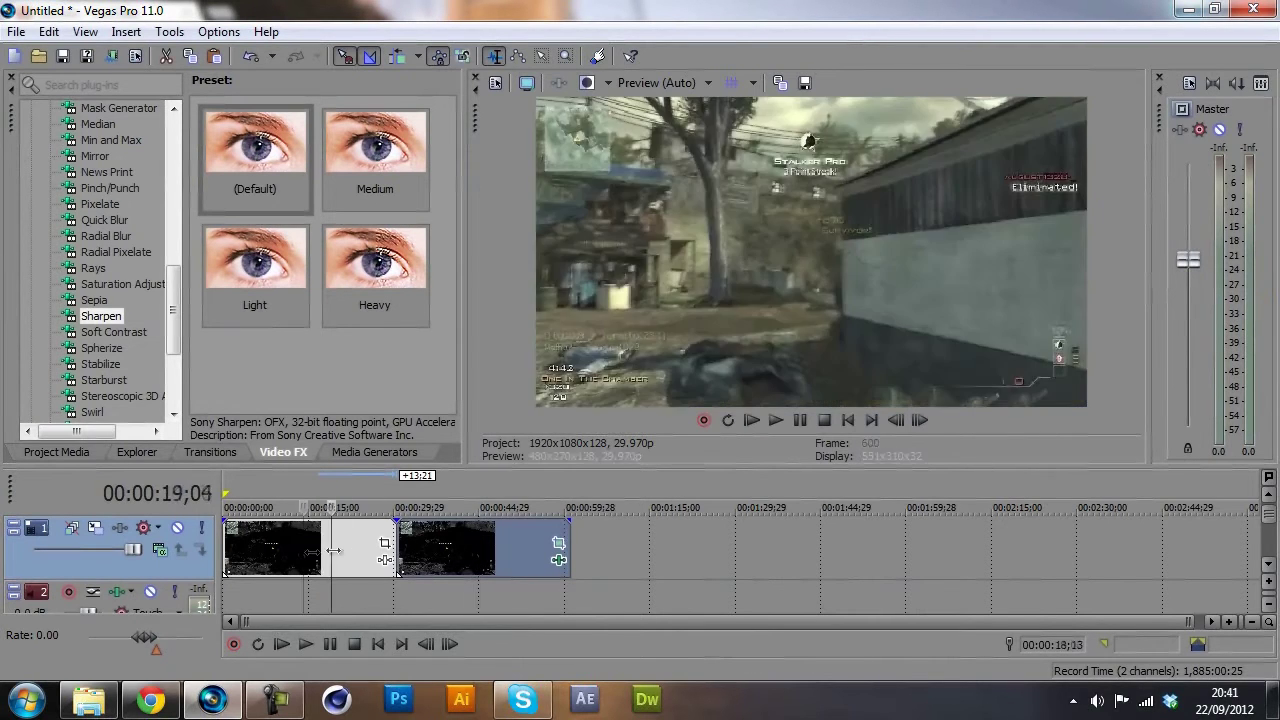
pyautogui.click(288, 550)
pyautogui.click(285, 550)
pyautogui.click(280, 550)
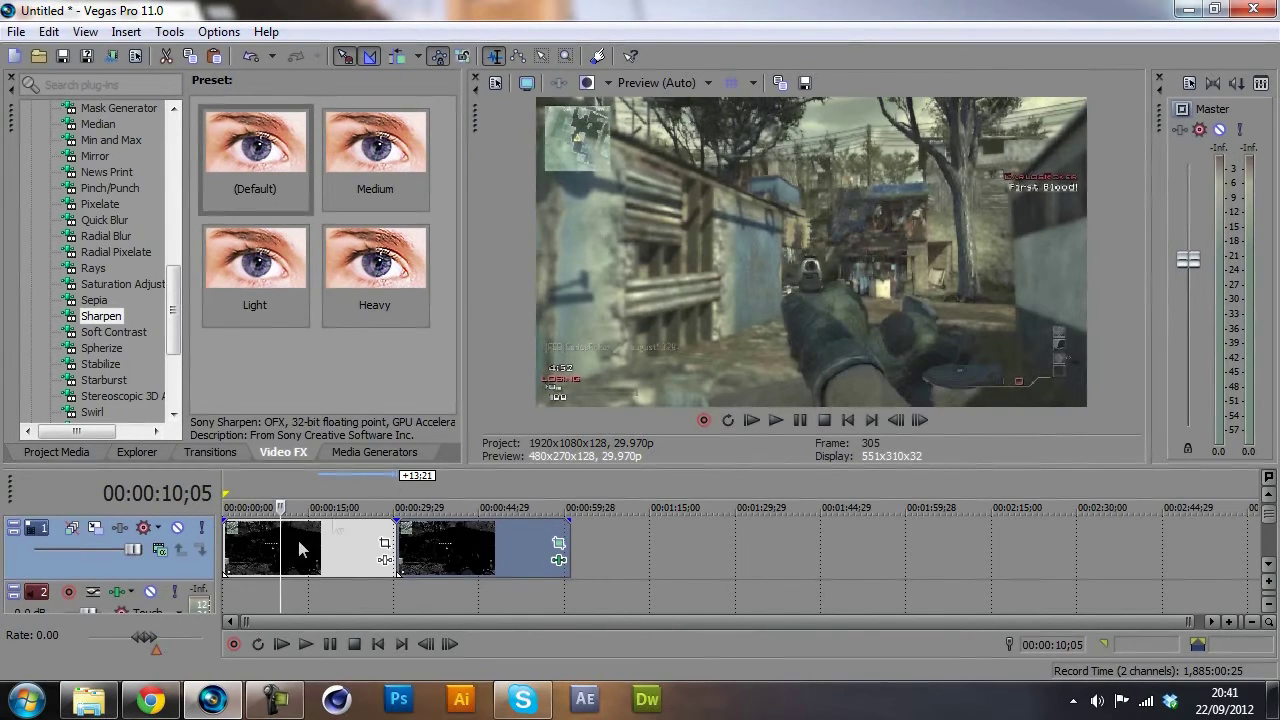
pyautogui.moveTo(277, 547); pyautogui.dragTo(452, 536)
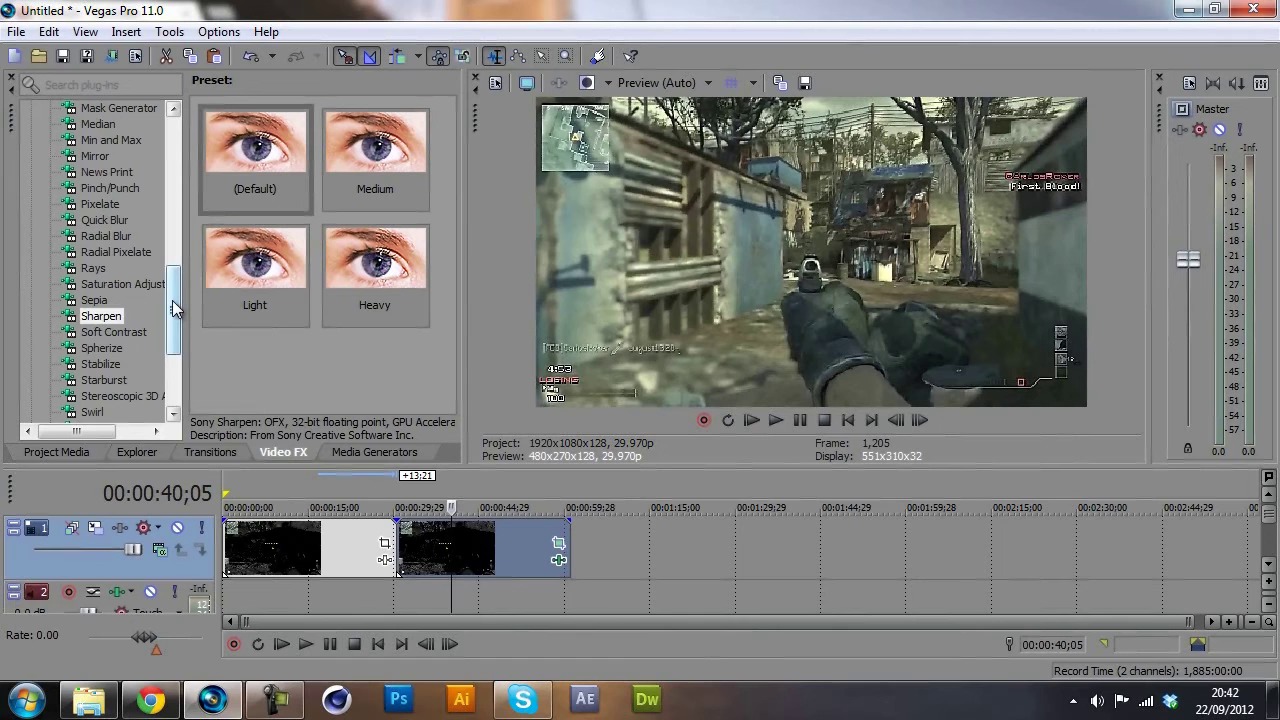
pyautogui.moveTo(173, 308)
pyautogui.mouseDown()
pyautogui.moveTo(166, 212)
pyautogui.moveTo(162, 372)
pyautogui.moveTo(167, 292)
pyautogui.moveTo(172, 323)
pyautogui.mouseUp()
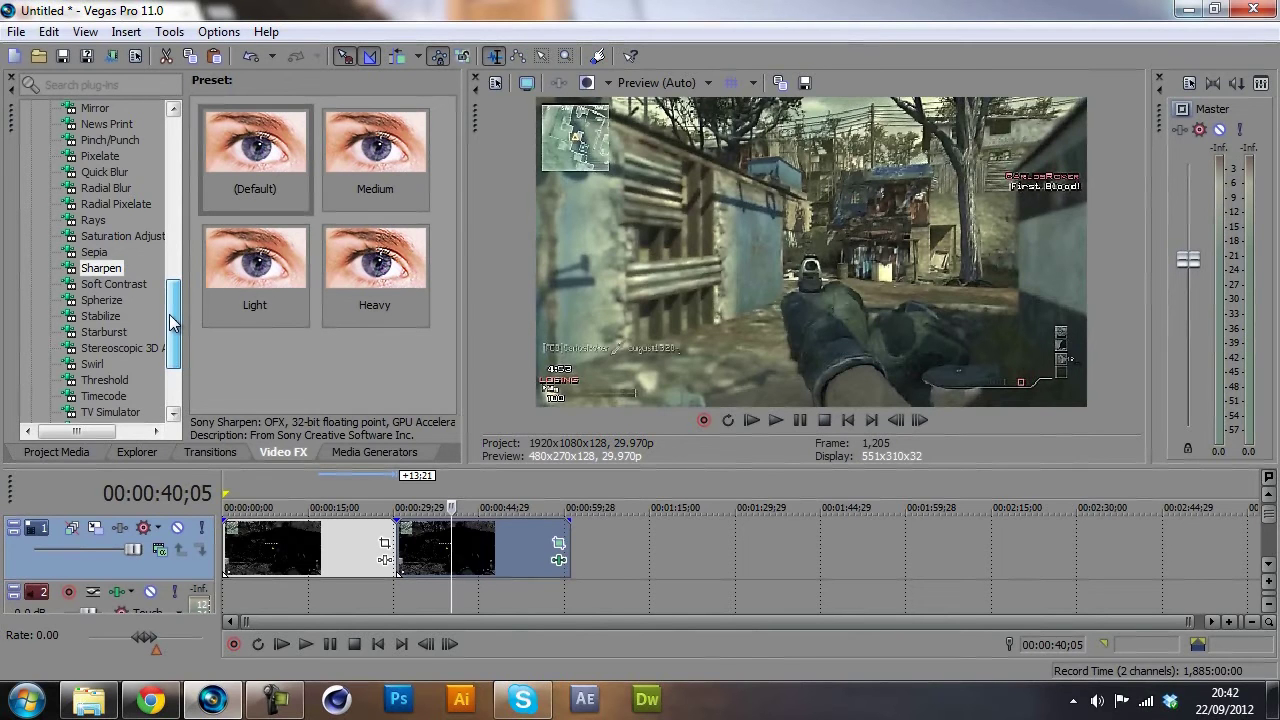
pyautogui.moveTo(454, 545)
pyautogui.mouseDown()
pyautogui.moveTo(328, 545)
pyautogui.moveTo(473, 528)
pyautogui.mouseUp()
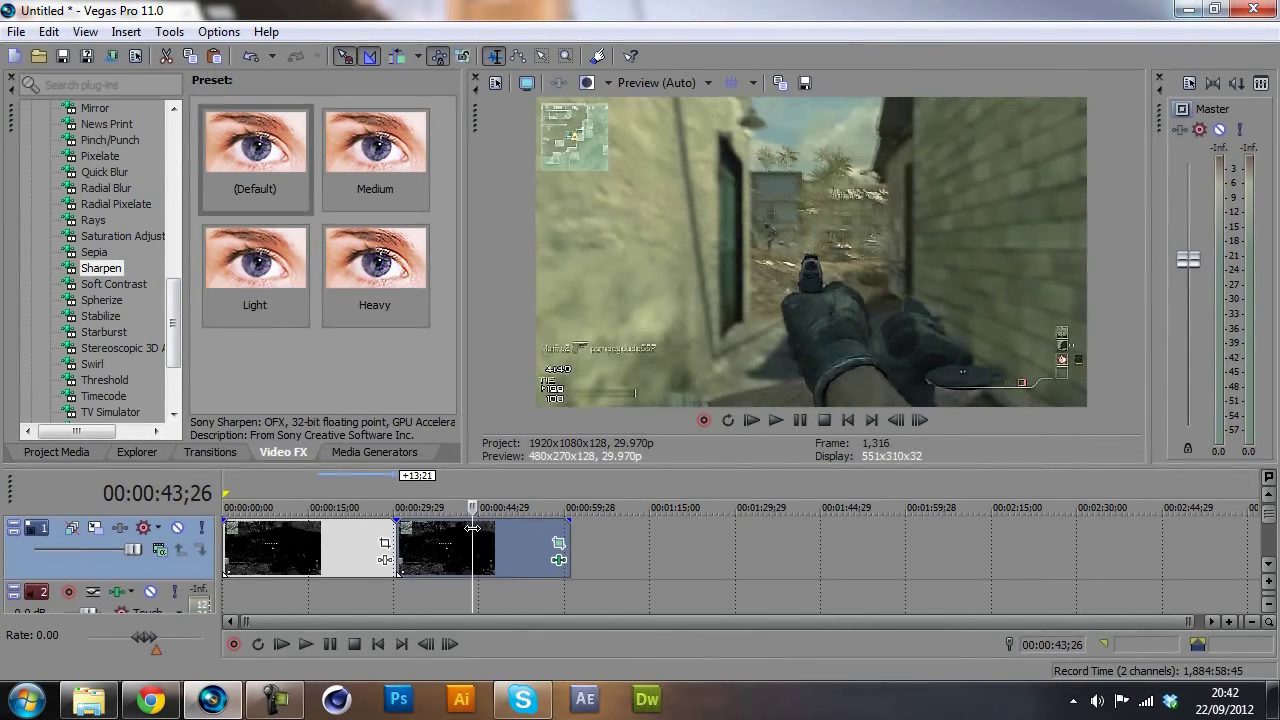
pyautogui.moveTo(472, 528)
pyautogui.mouseDown()
pyautogui.moveTo(426, 540)
pyautogui.moveTo(452, 543)
pyautogui.mouseUp()
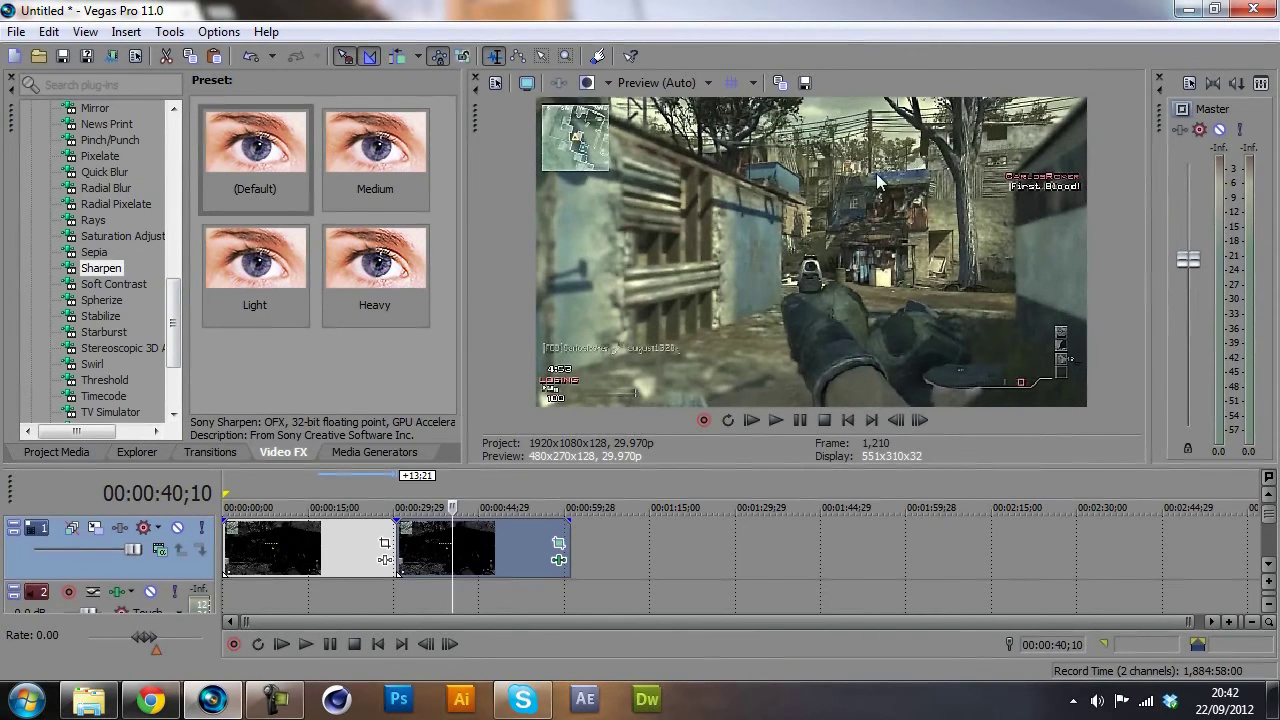
# - Check the corrected frame at Best (Full) preview quality, and return the quality to Preview (Auto)
pyautogui.click(665, 83)
pyautogui.moveTo(683, 165)
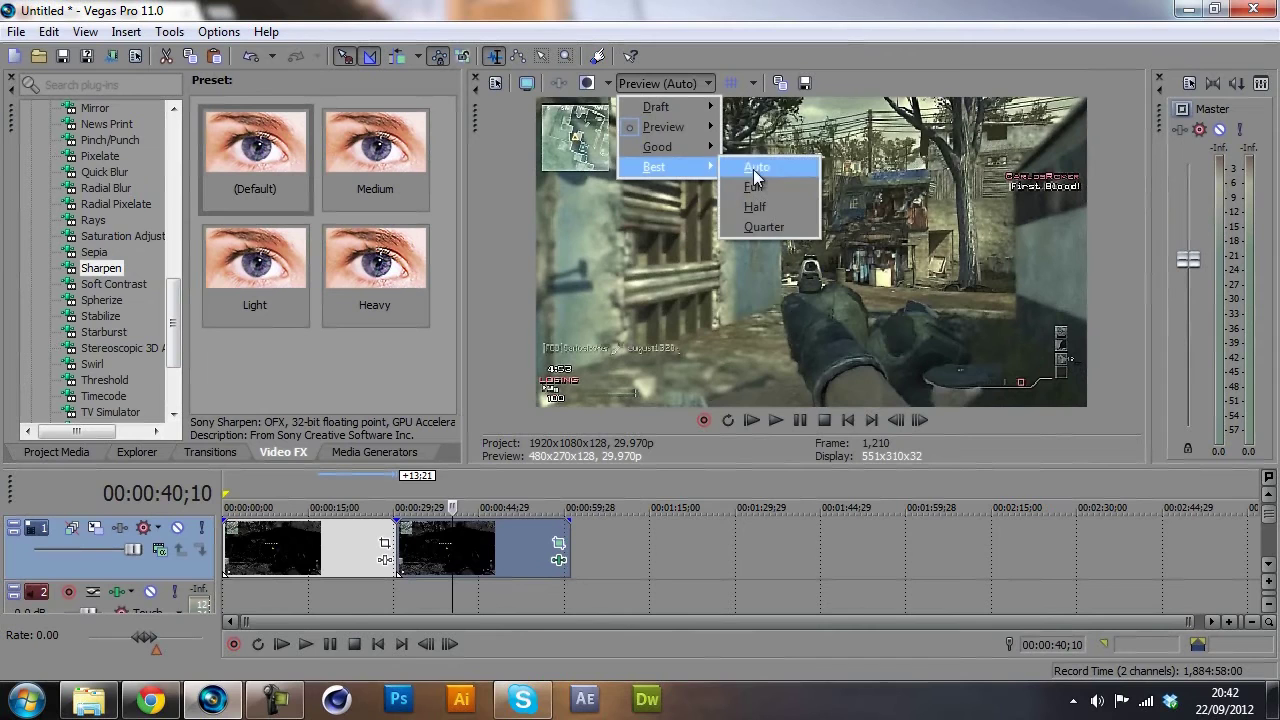
pyautogui.click(756, 180)
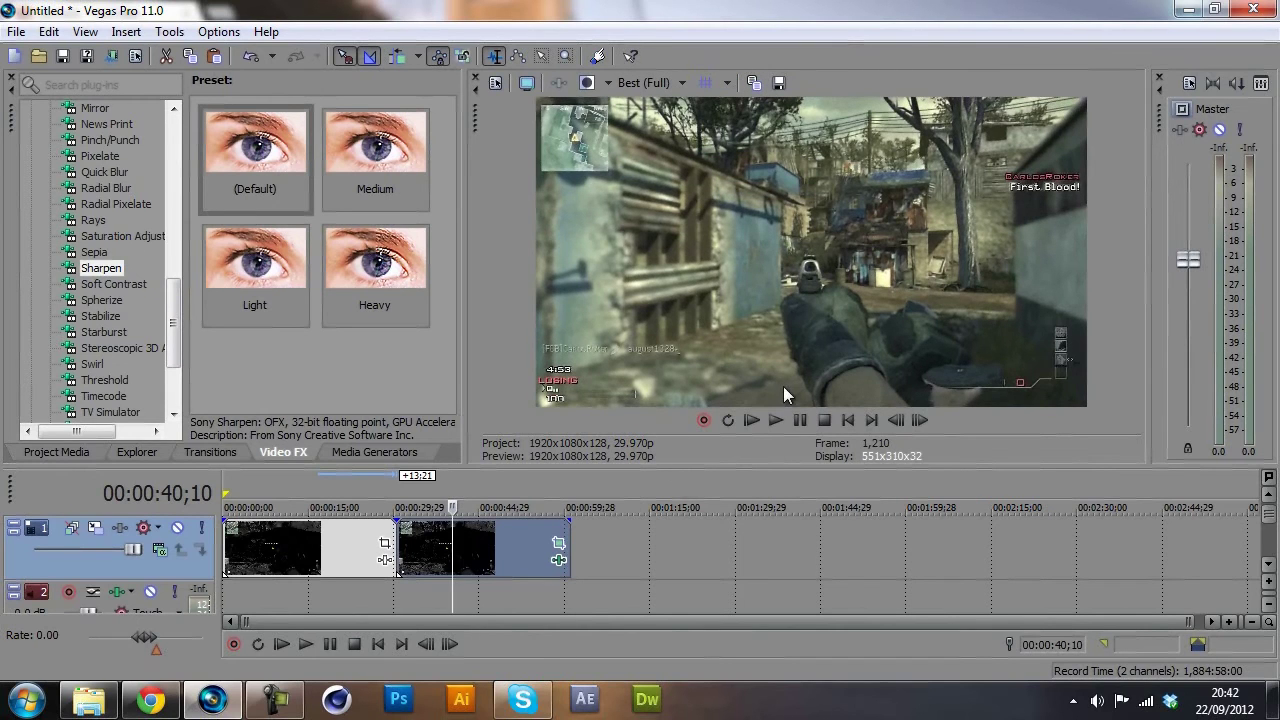
pyautogui.click(655, 83)
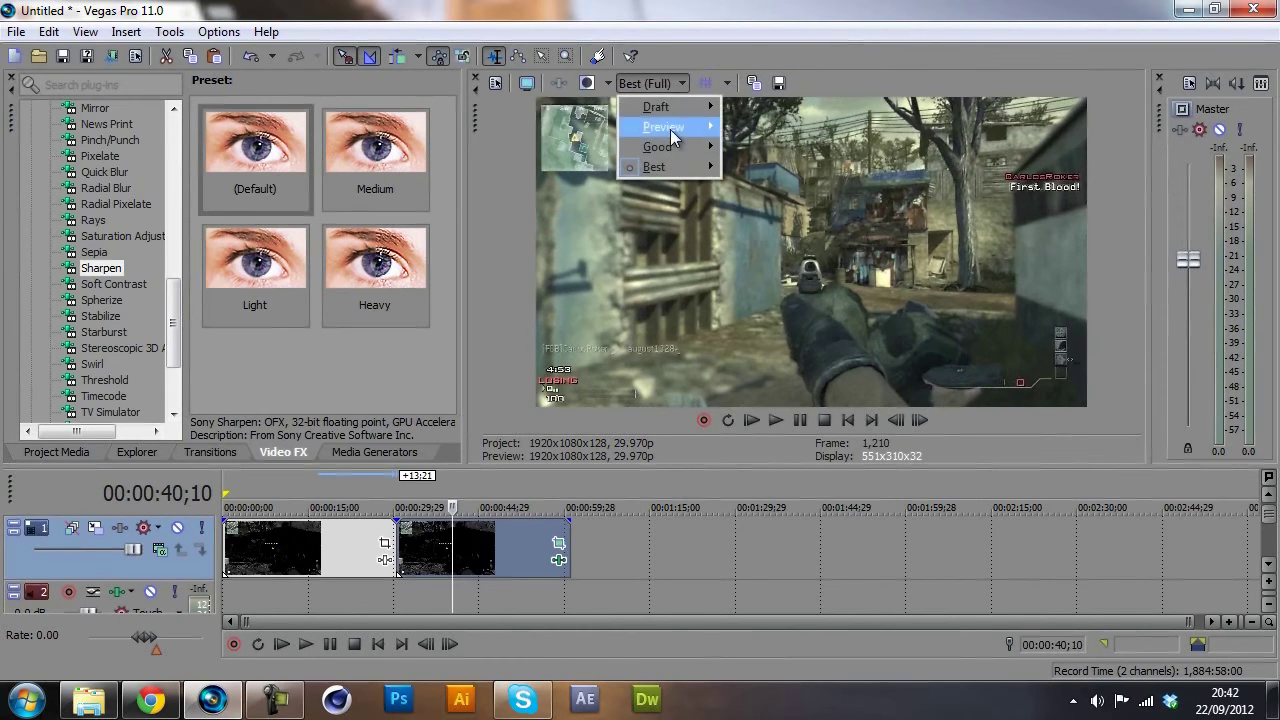
pyautogui.moveTo(668, 127)
pyautogui.click(760, 128)
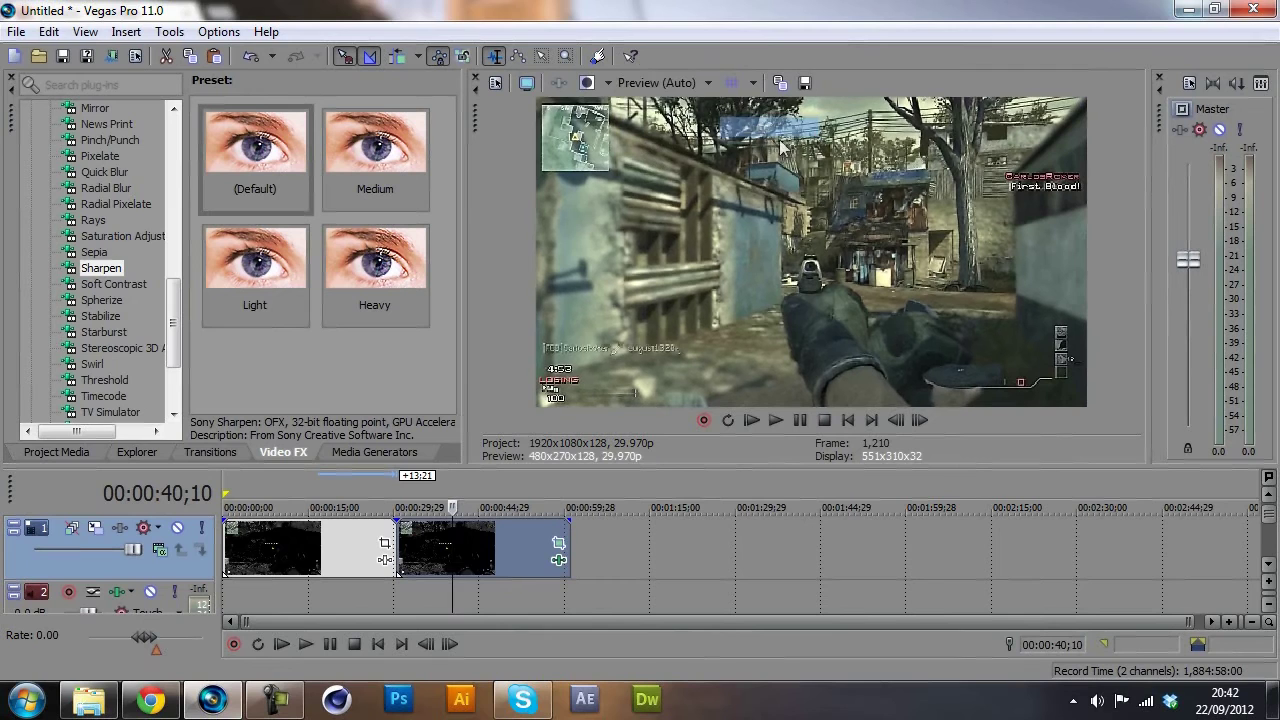